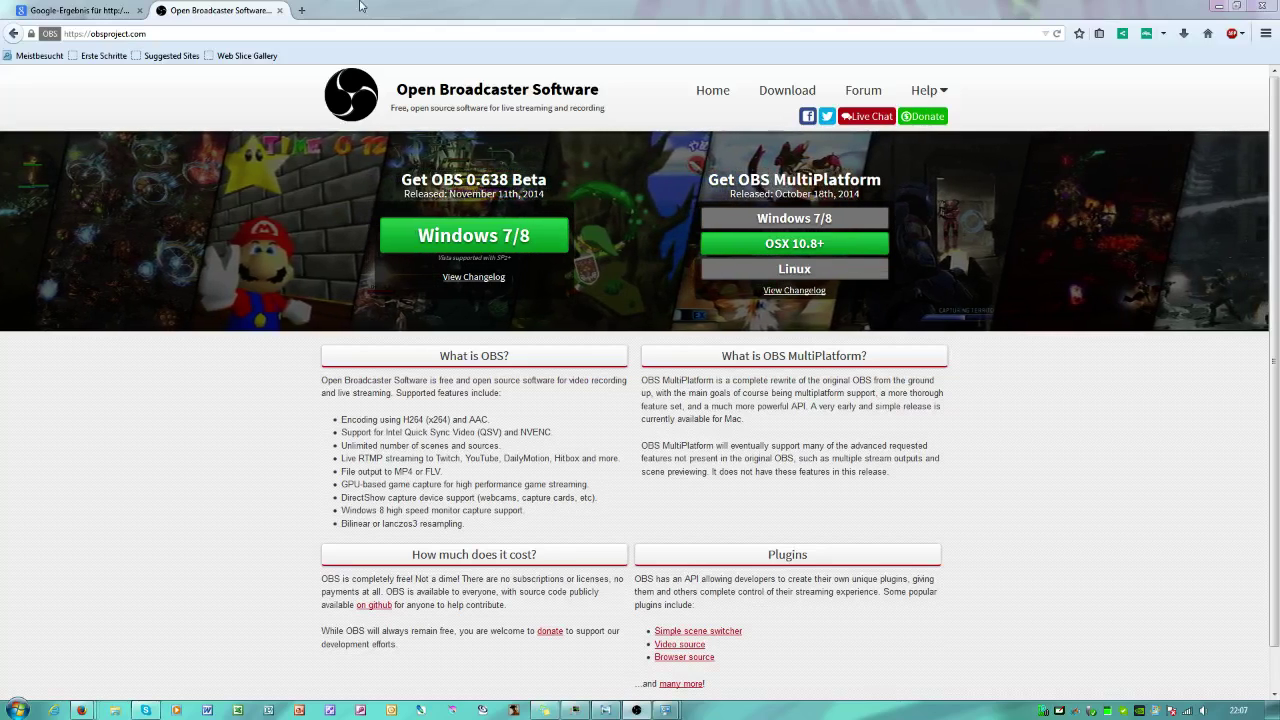
- In a new Firefox tab, type 'gimp' and go to the autocompleted gimpshop.com homepage
left_click(303, 9)
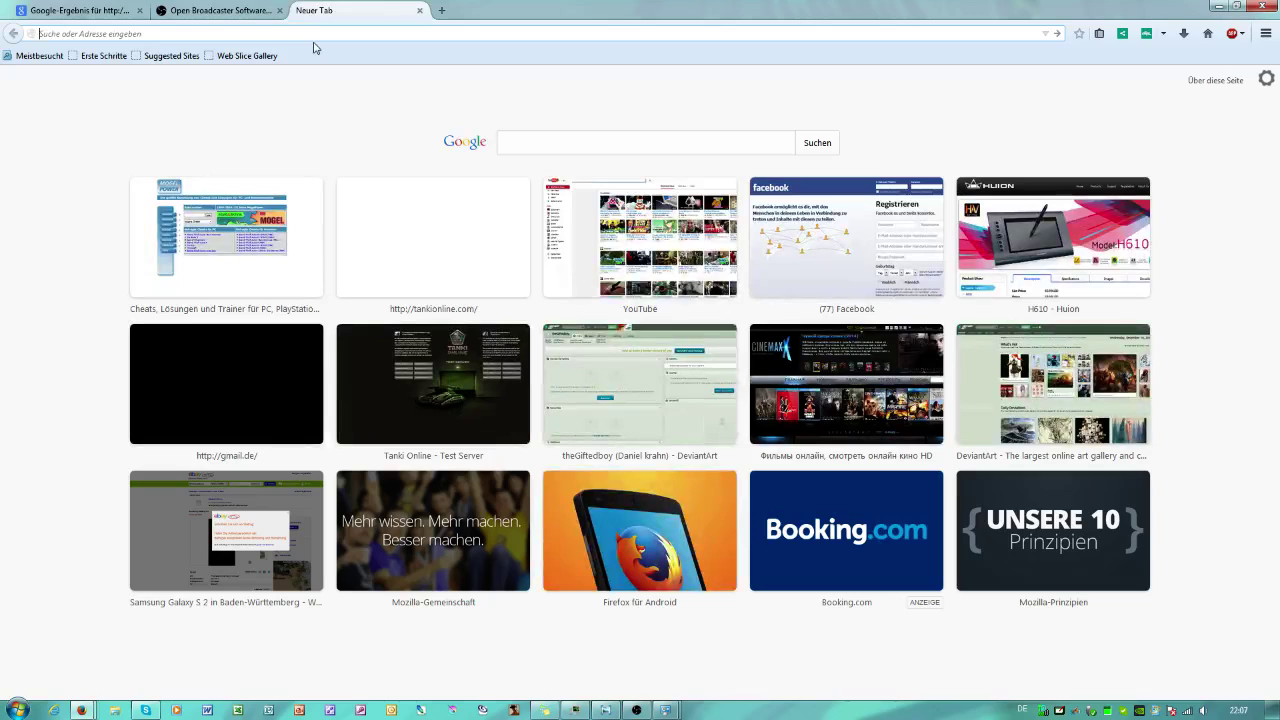
type("g")
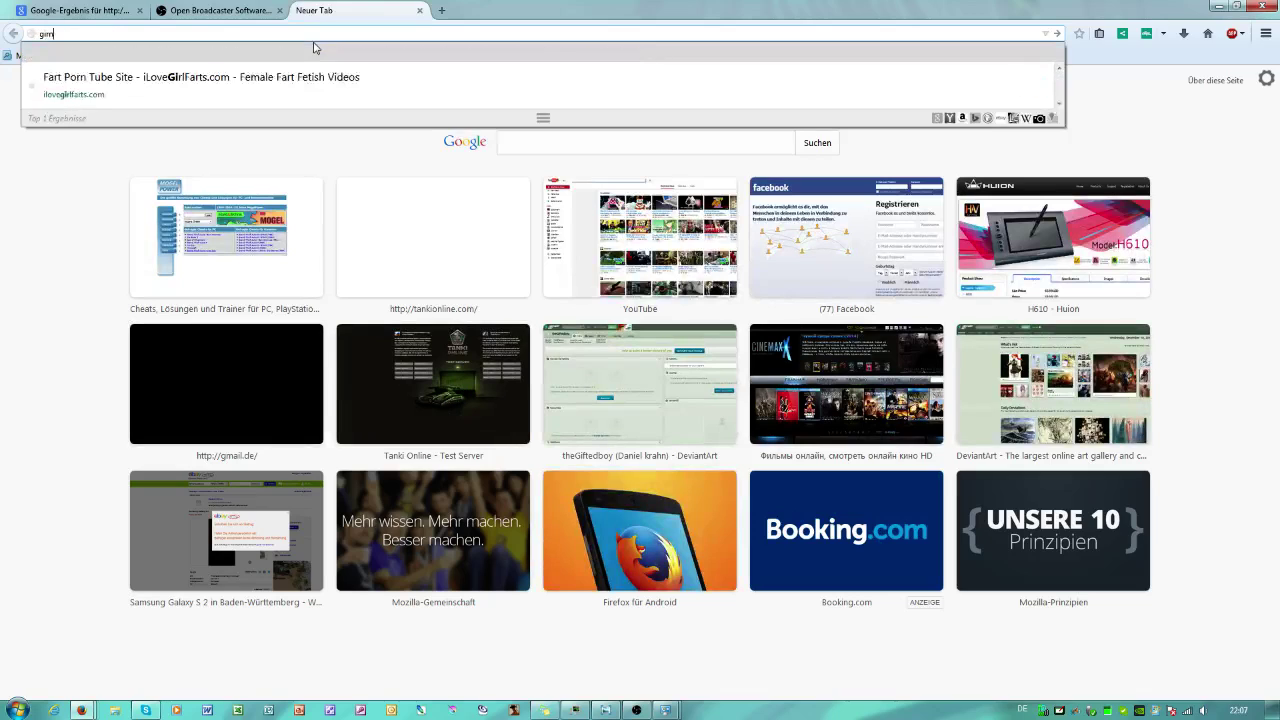
type("impshop.com/")
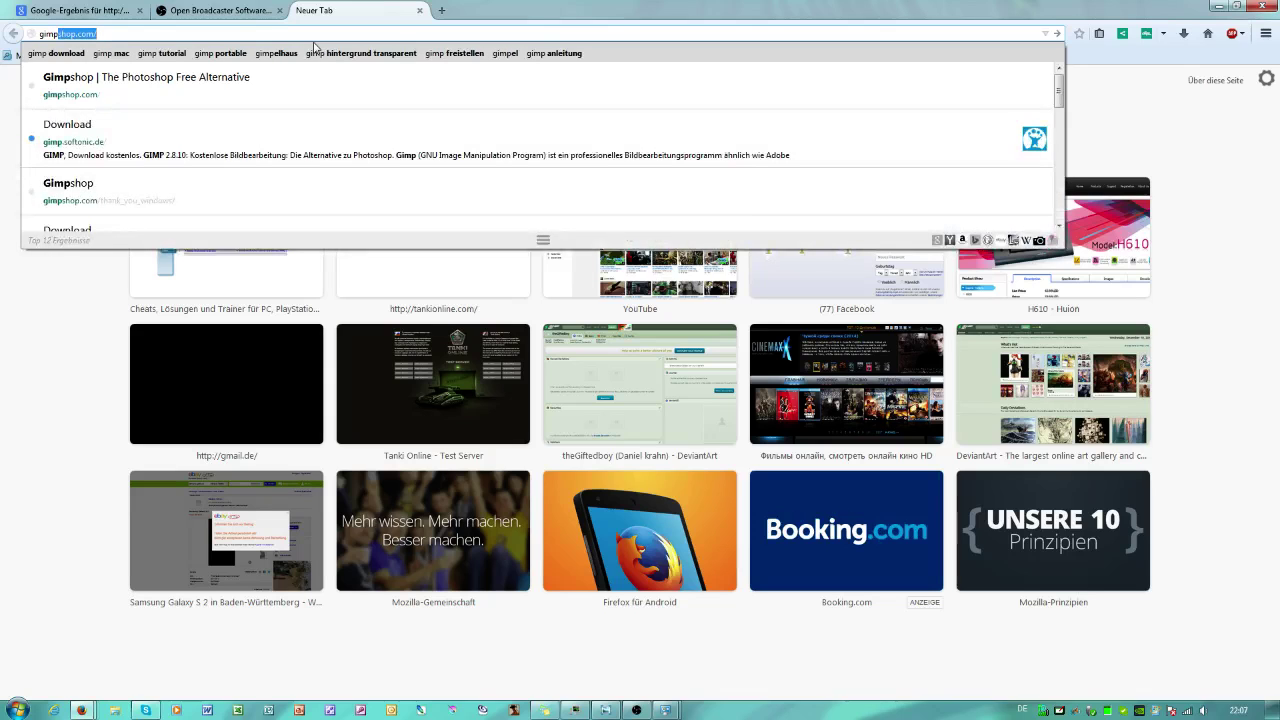
key("Return")
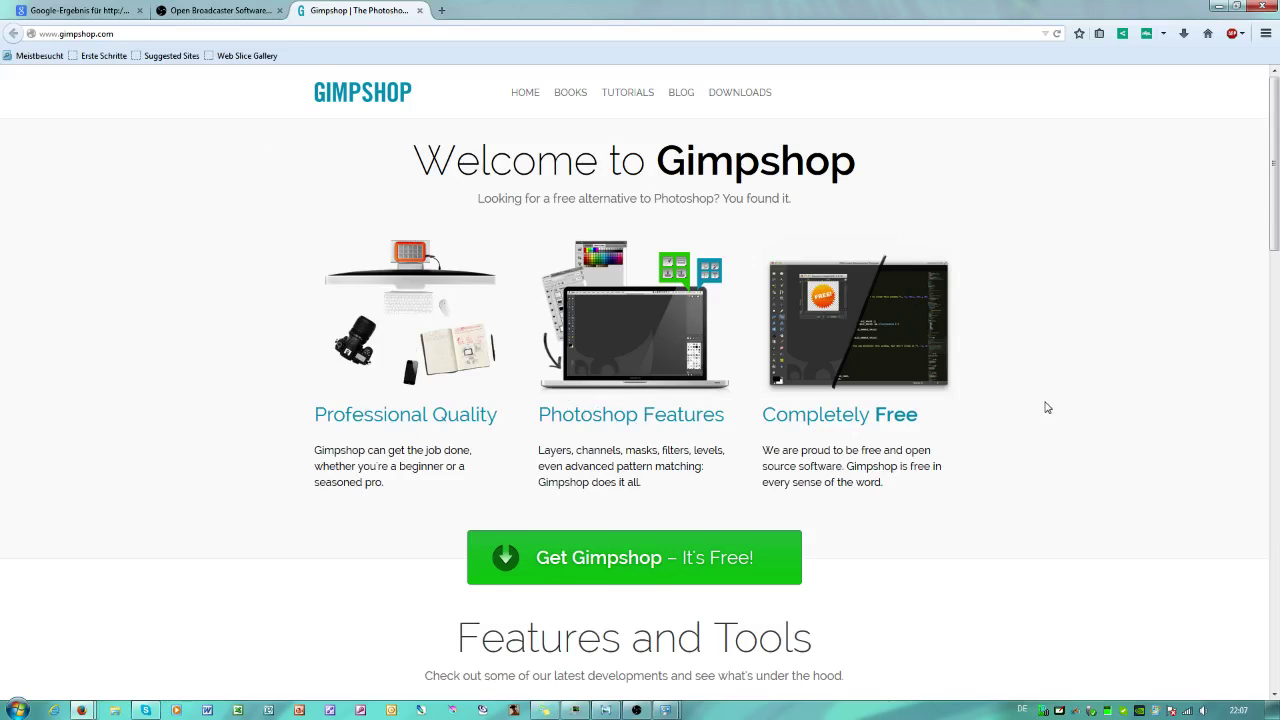
- Browse the Gimpshop homepage, check the recent downloads list, and launch GimpShop from the Start menu
scroll(1046, 407, "down", 5)
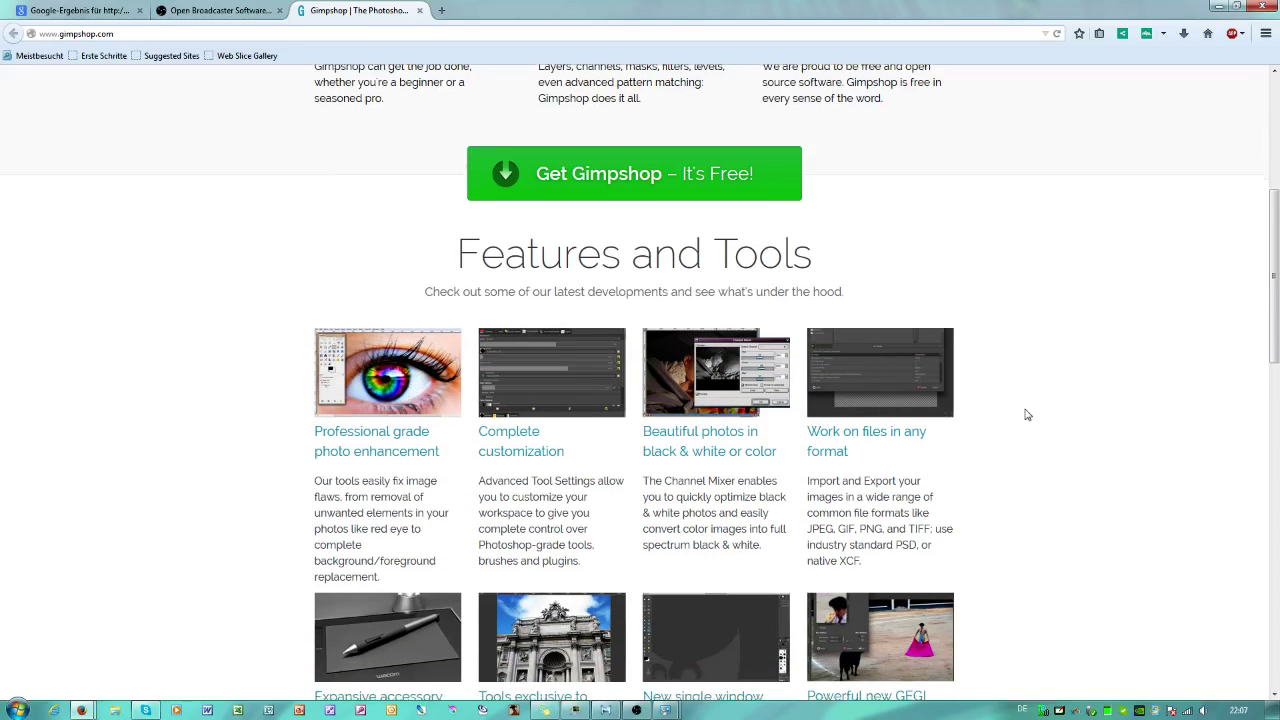
scroll(1028, 412, "down", 4)
scroll(1028, 412, "up", 4)
scroll(1030, 410, "up", 5)
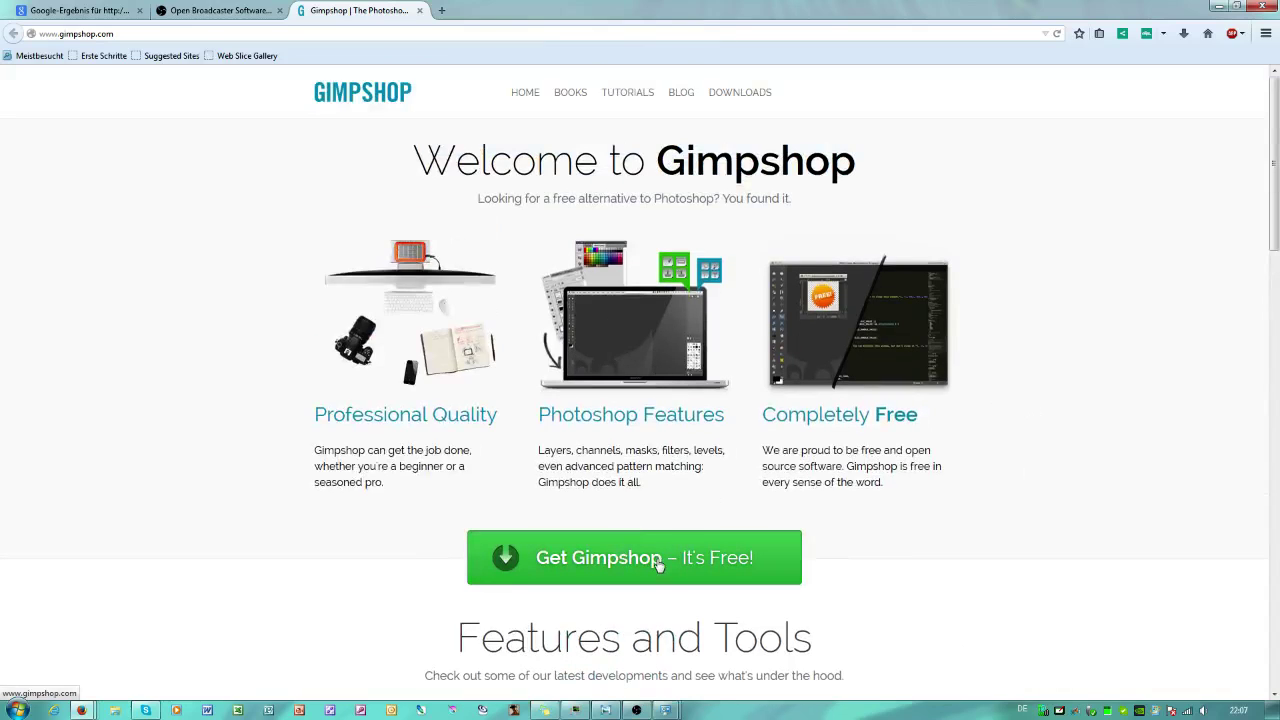
left_click(1183, 33)
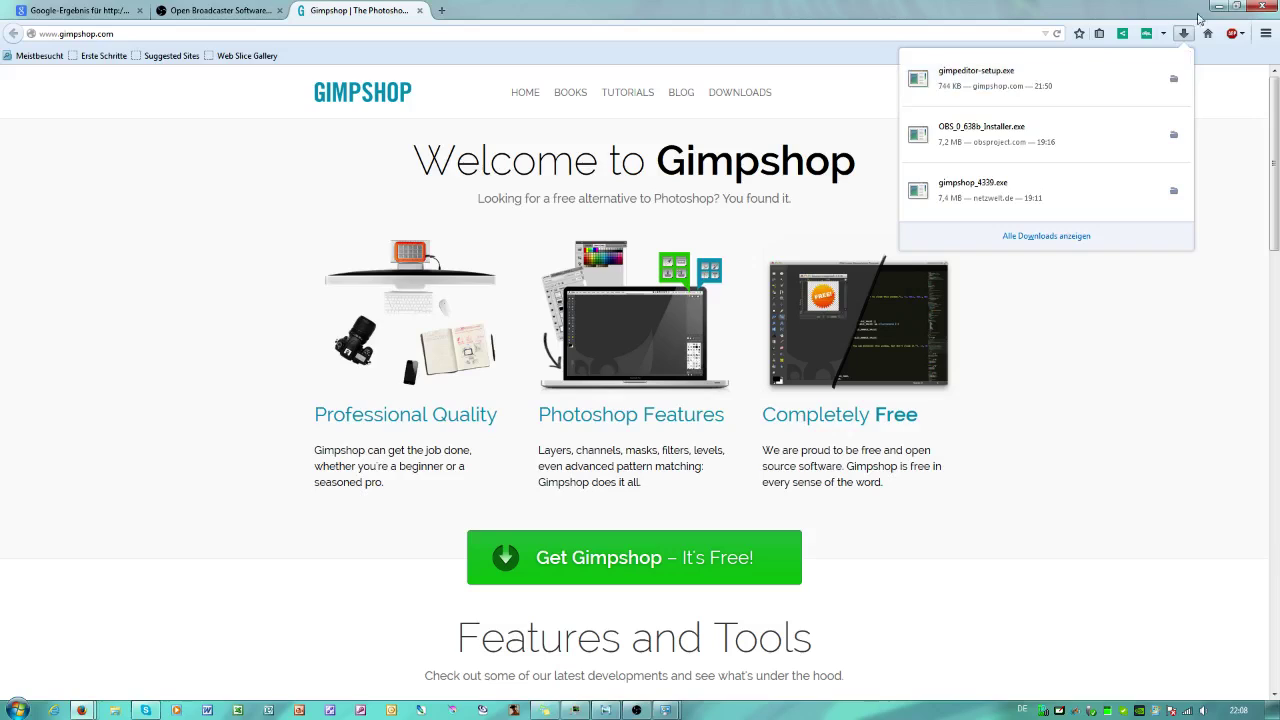
left_click(818, 5)
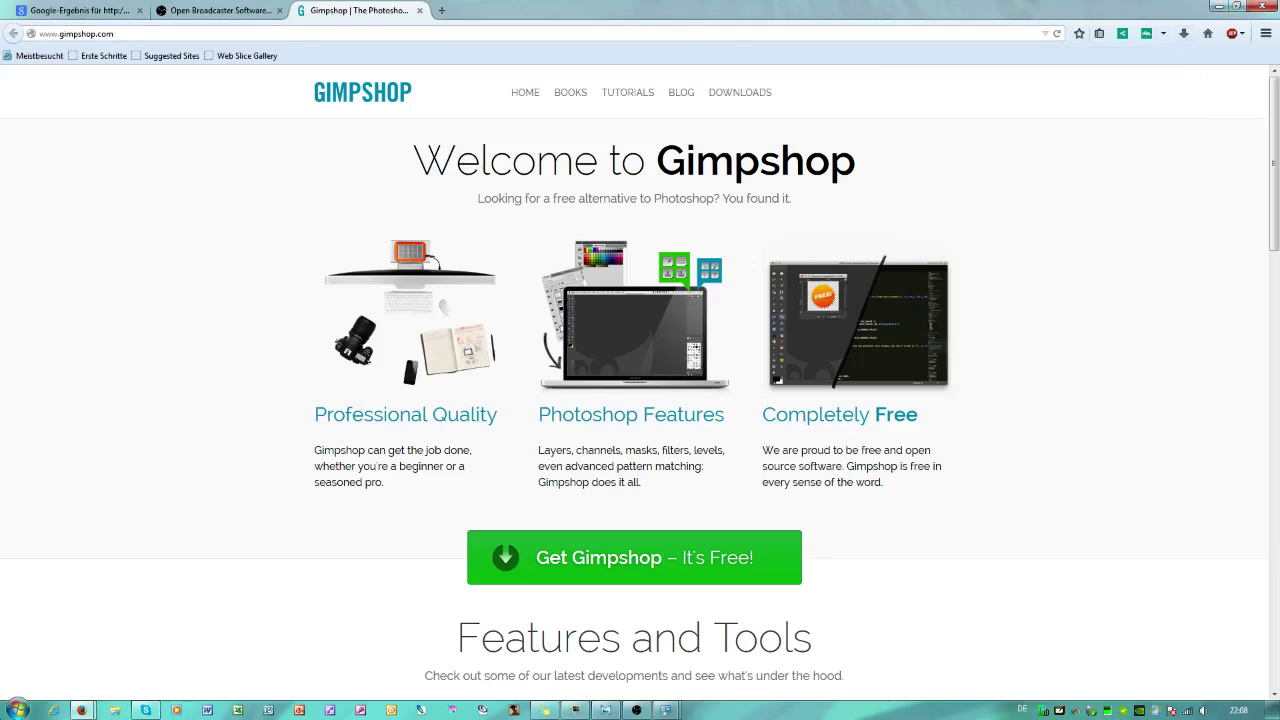
left_click(18, 710)
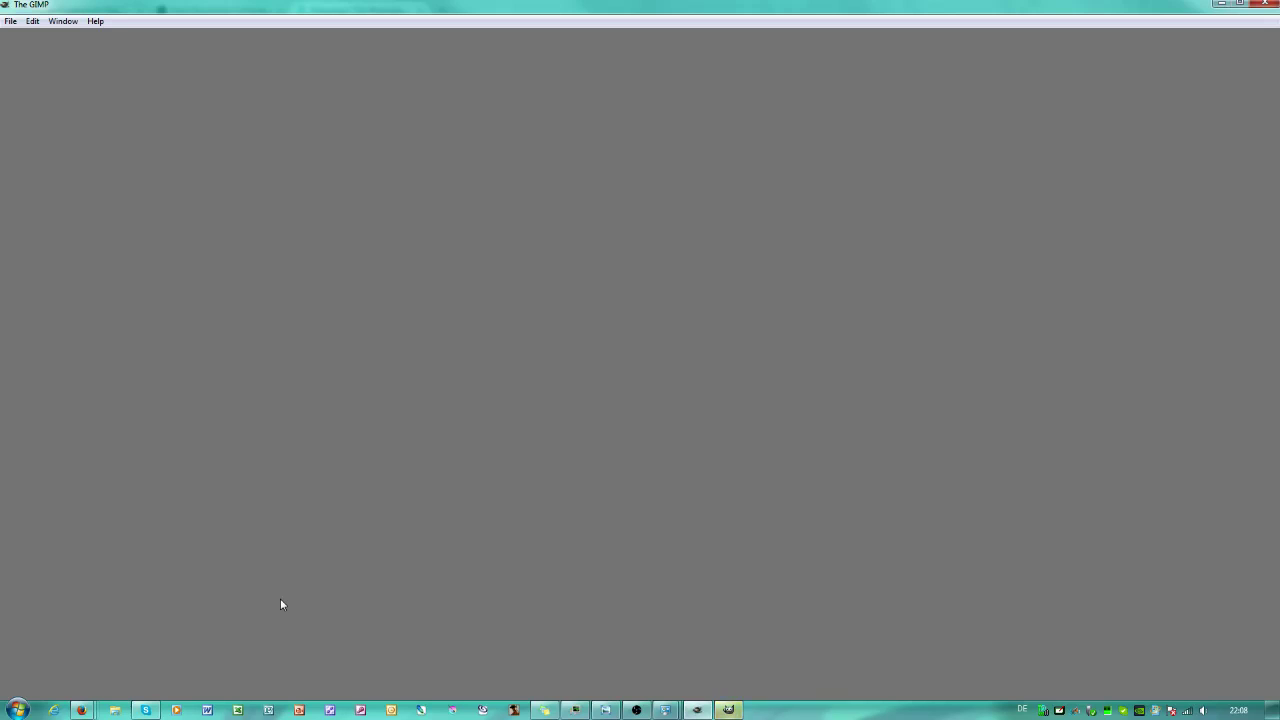
- Bring GIMP's image window and docks to the front from the taskbar
left_click(732, 710)
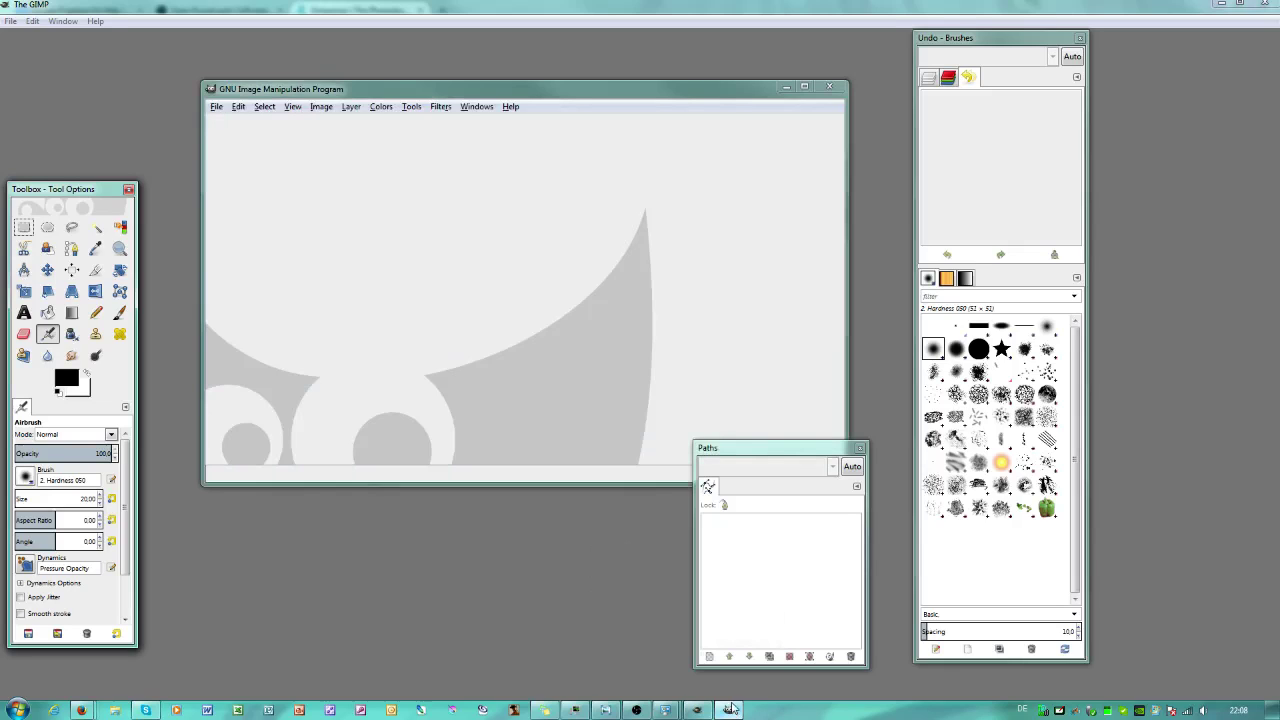
left_click(12, 710)
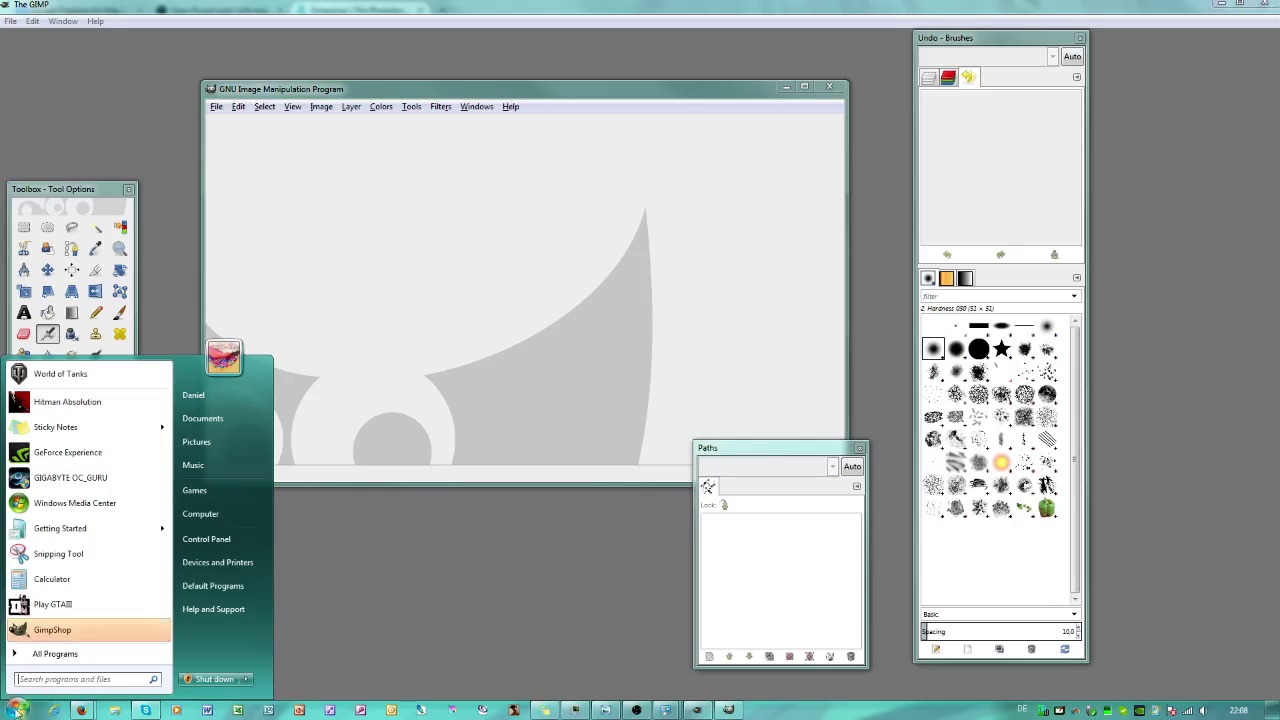
left_click(17, 711)
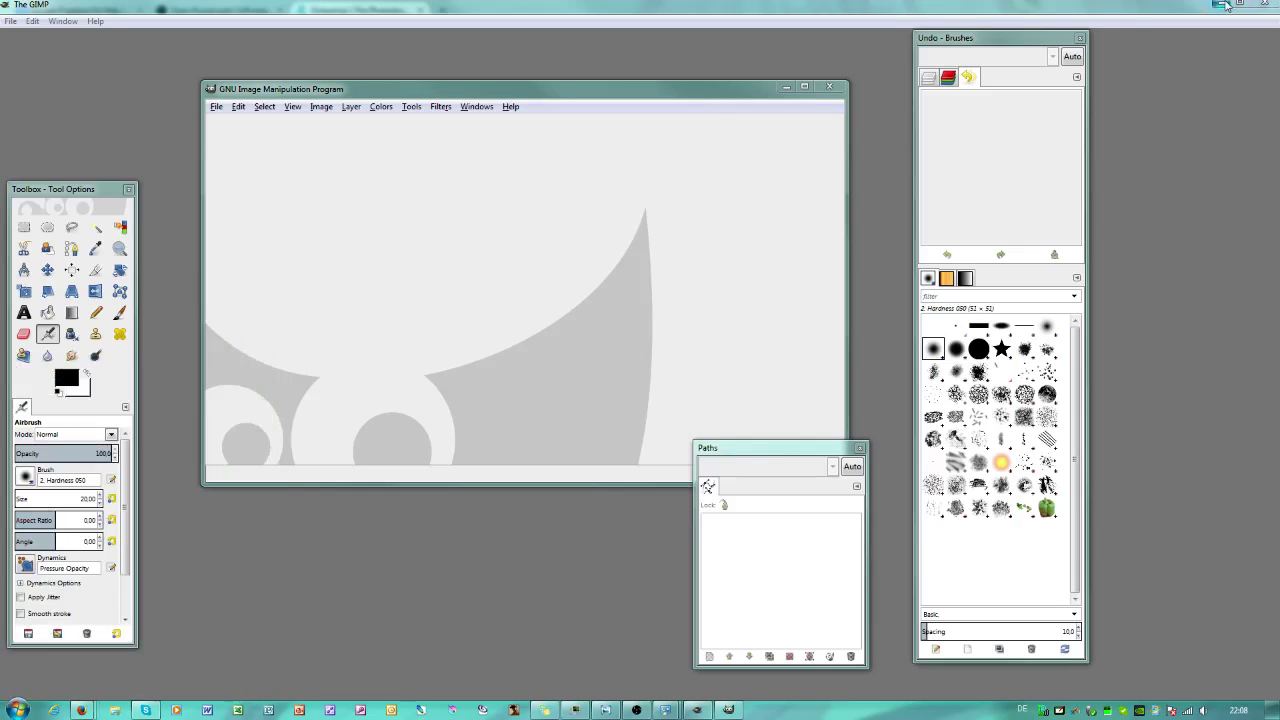
- Minimize GIMP's windows, restore them, then hide them again to show the Gimpshop page
left_click(1222, 4)
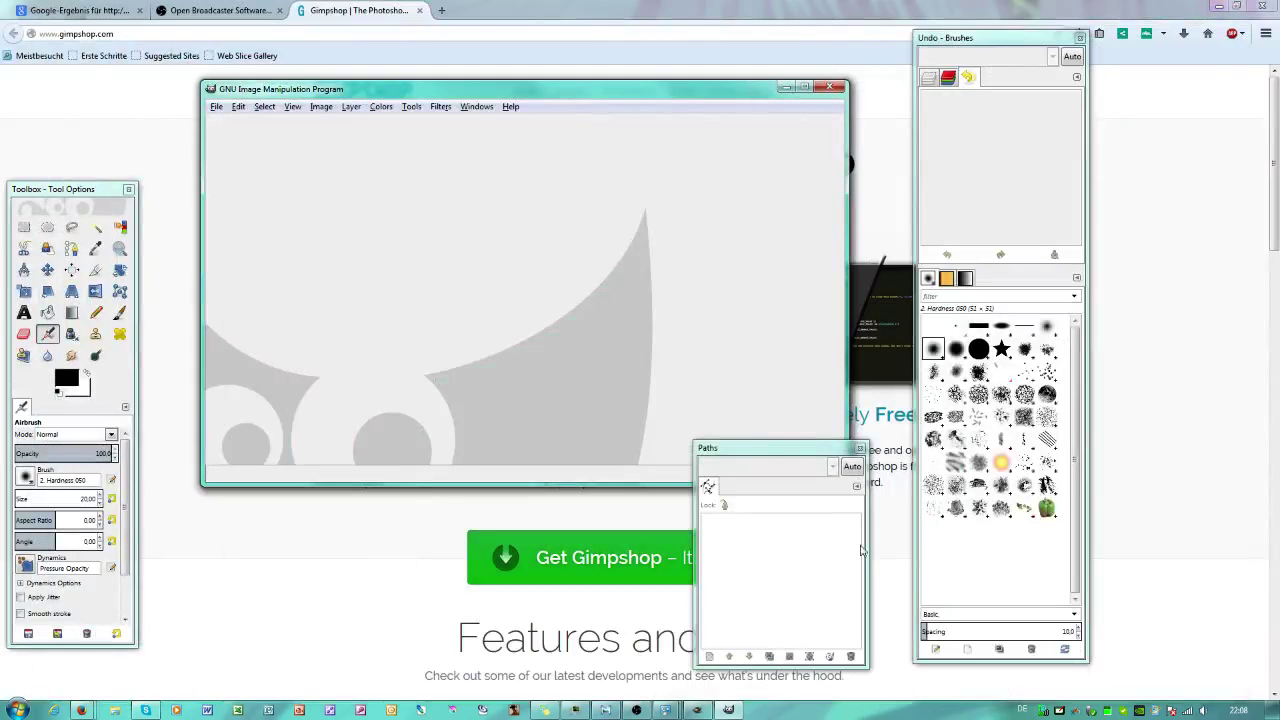
left_click(729, 710)
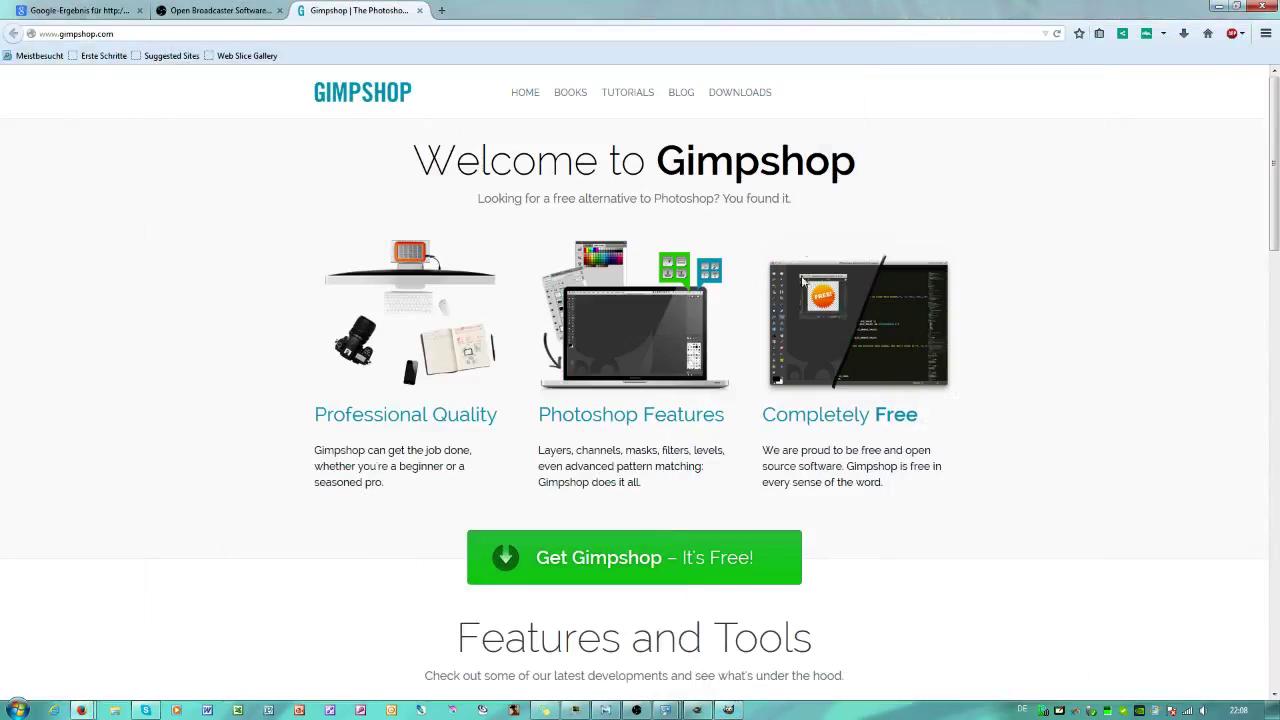
left_click(722, 710)
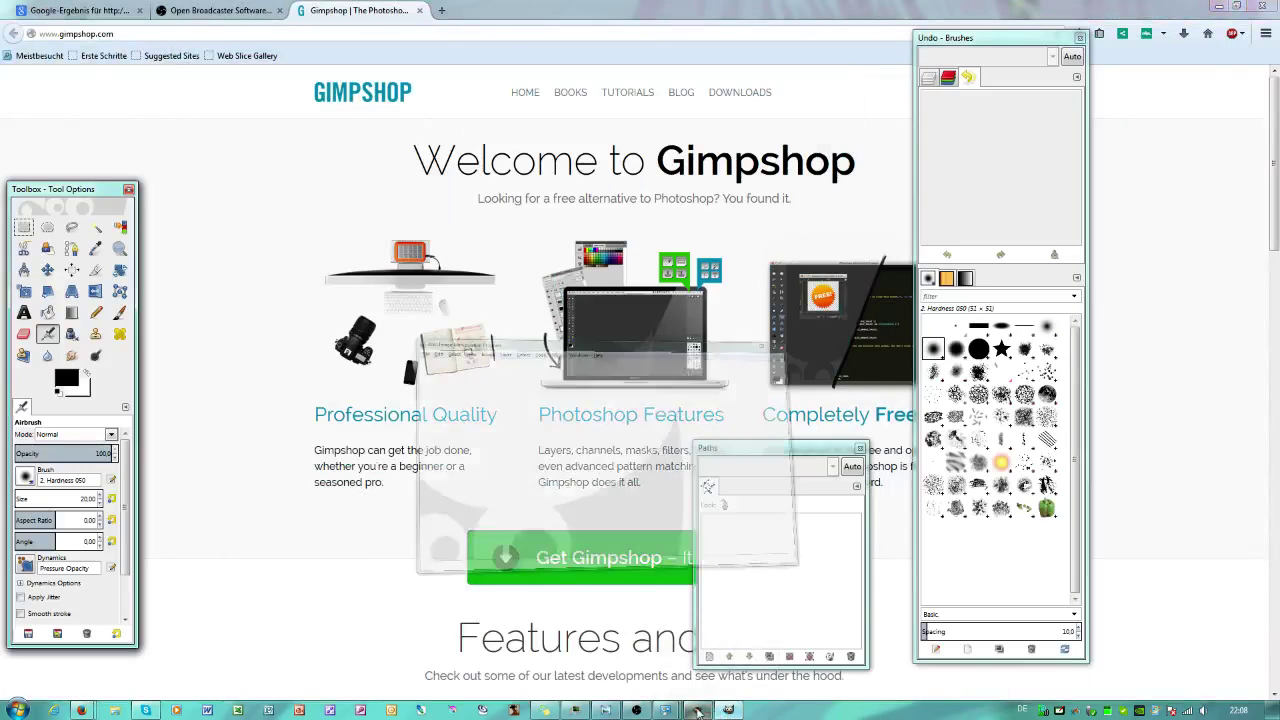
left_click(727, 710)
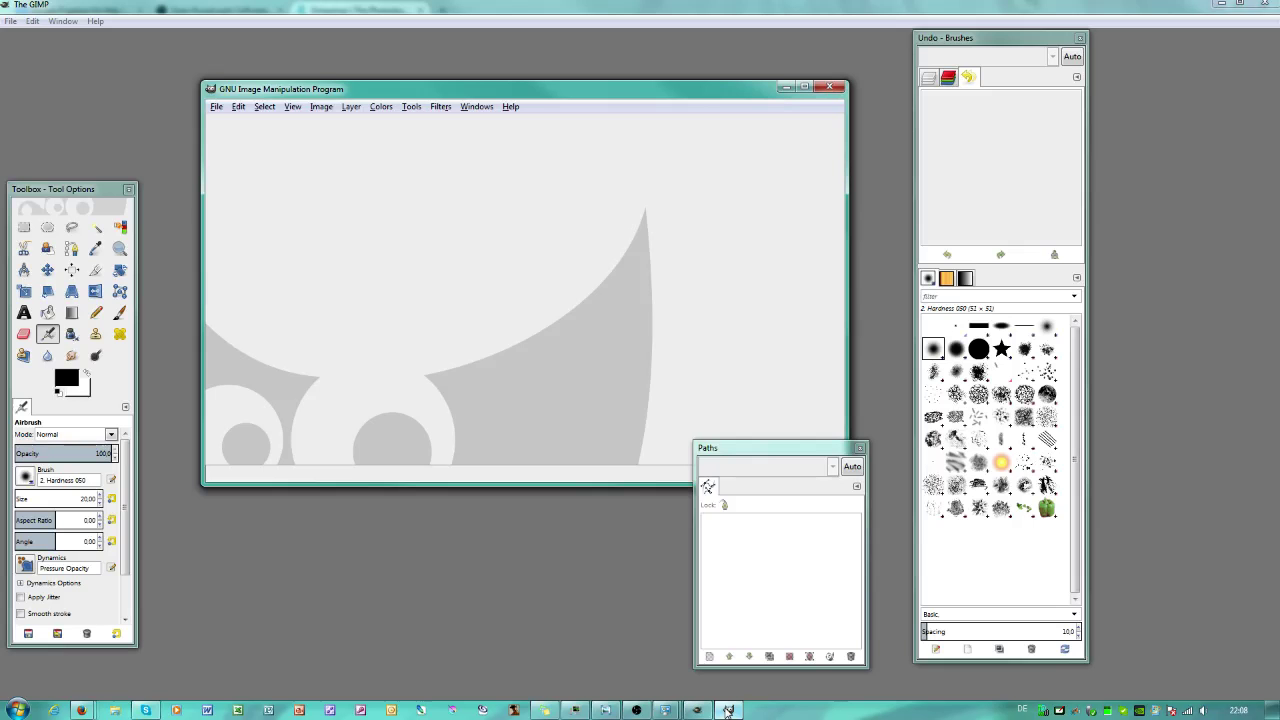
left_click(727, 710)
- Scroll down gimpshop.com to the Gimpshop vs Photoshop comparison and the page footer
scroll(765, 541, "down", 3)
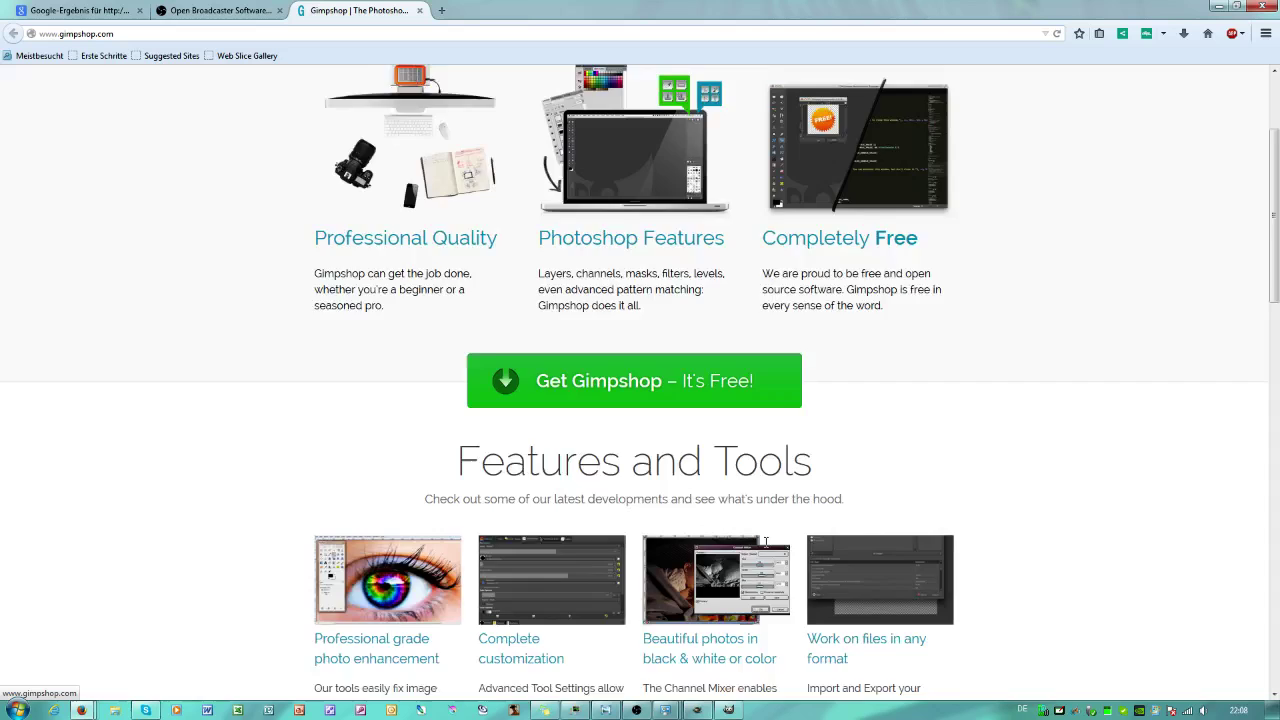
scroll(765, 541, "down", 5)
scroll(766, 541, "down", 2)
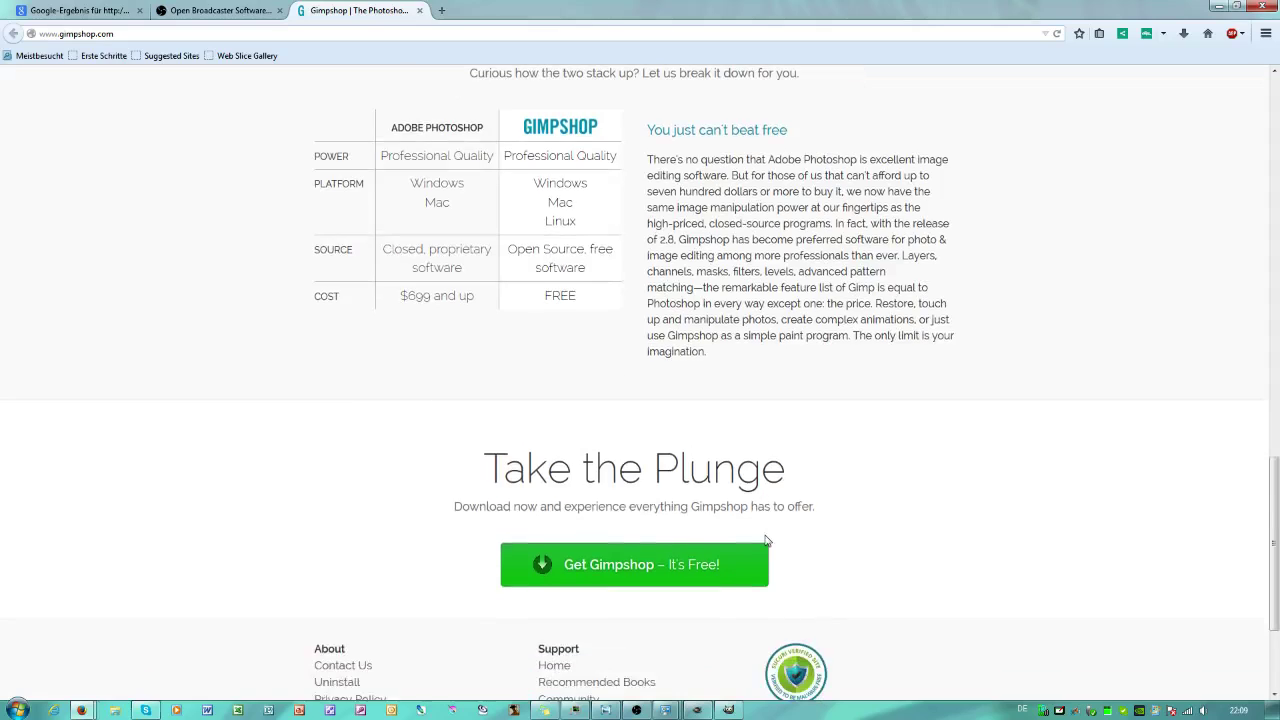
scroll(766, 541, "down", 2)
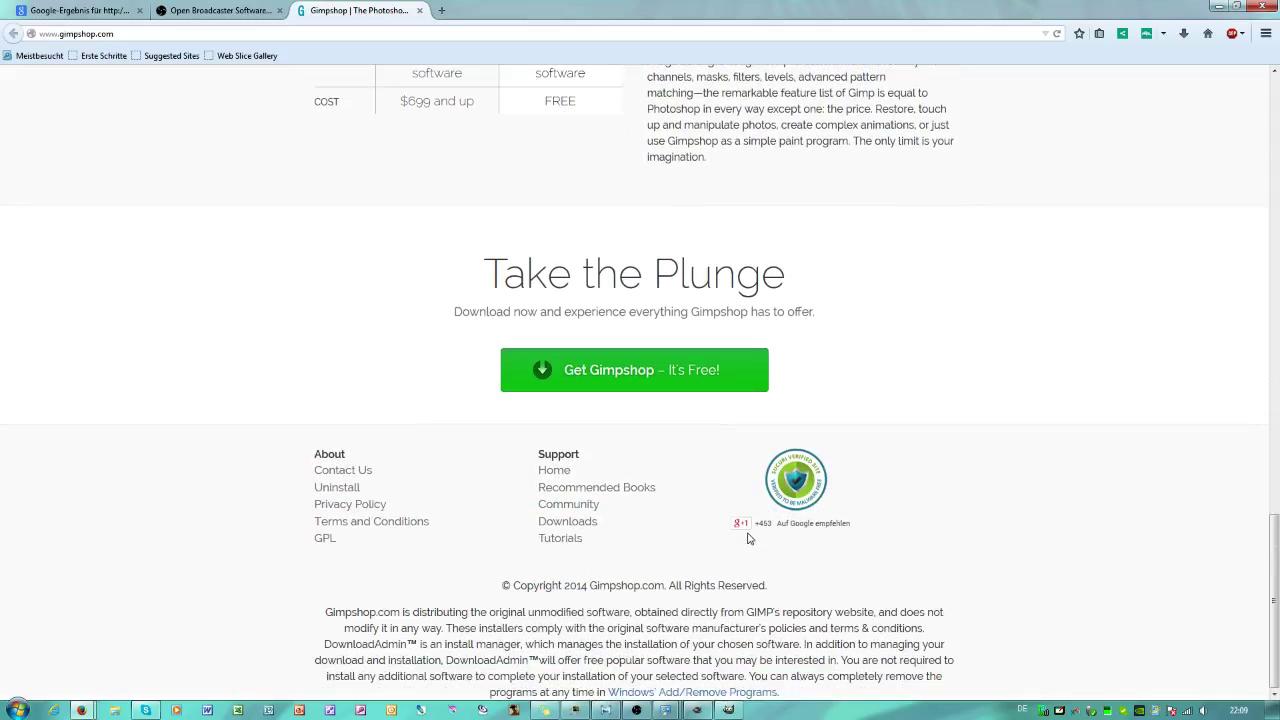
scroll(748, 540, "up", 3)
scroll(748, 540, "down", 3)
scroll(748, 540, "up", 4)
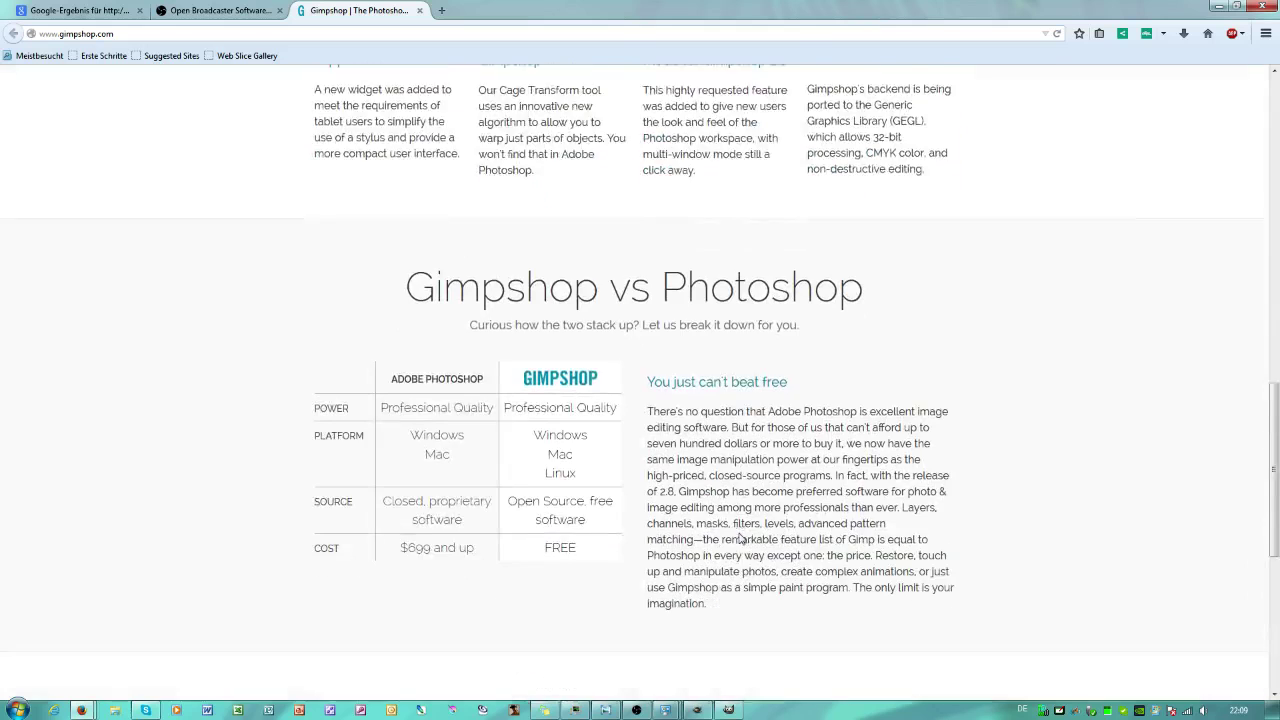
scroll(490, 414, "down", 1)
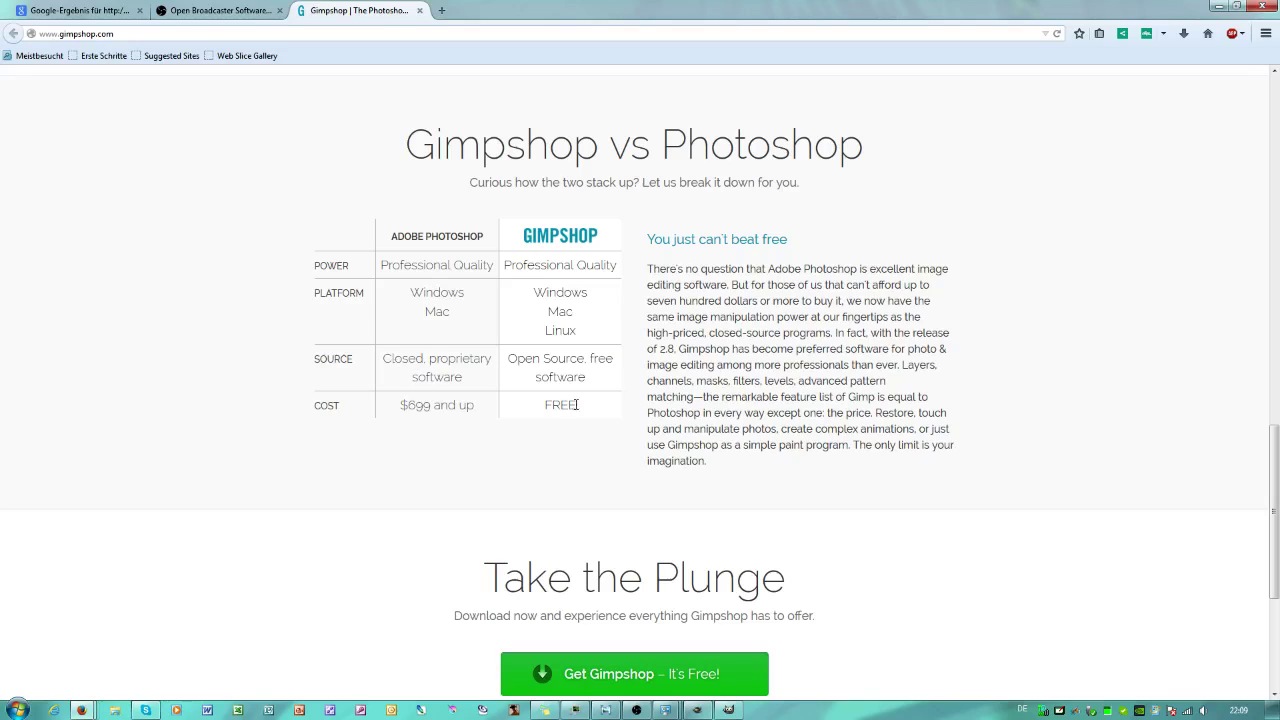
scroll(668, 442, "down", 5)
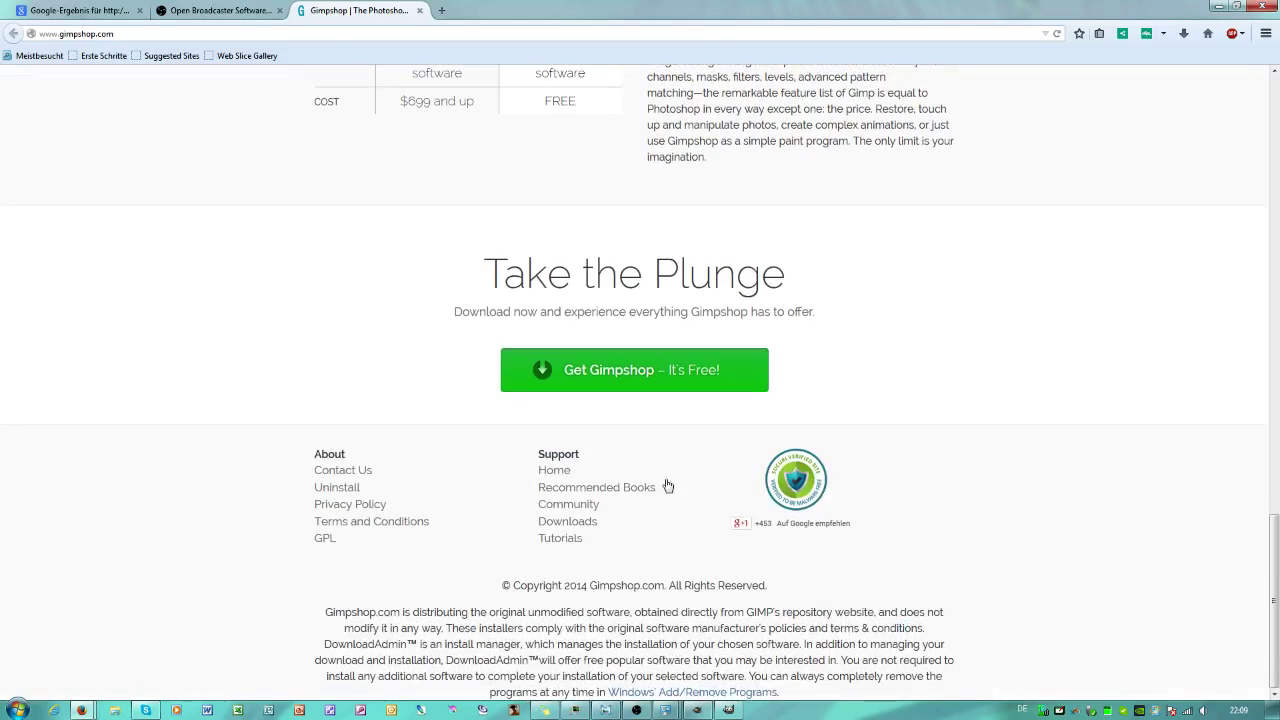
- Briefly restore and hide GIMP, then switch to Adobe Photoshop CS2 on the taskbar
left_click(722, 712)
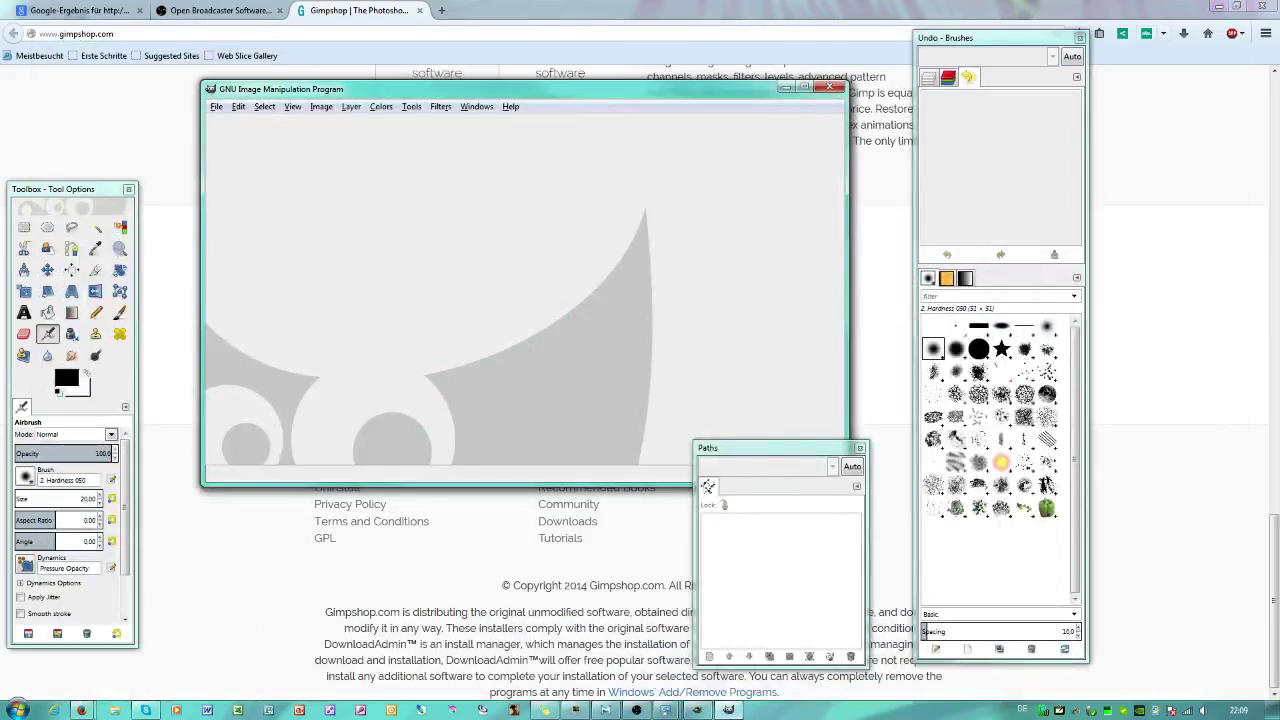
left_click(728, 710)
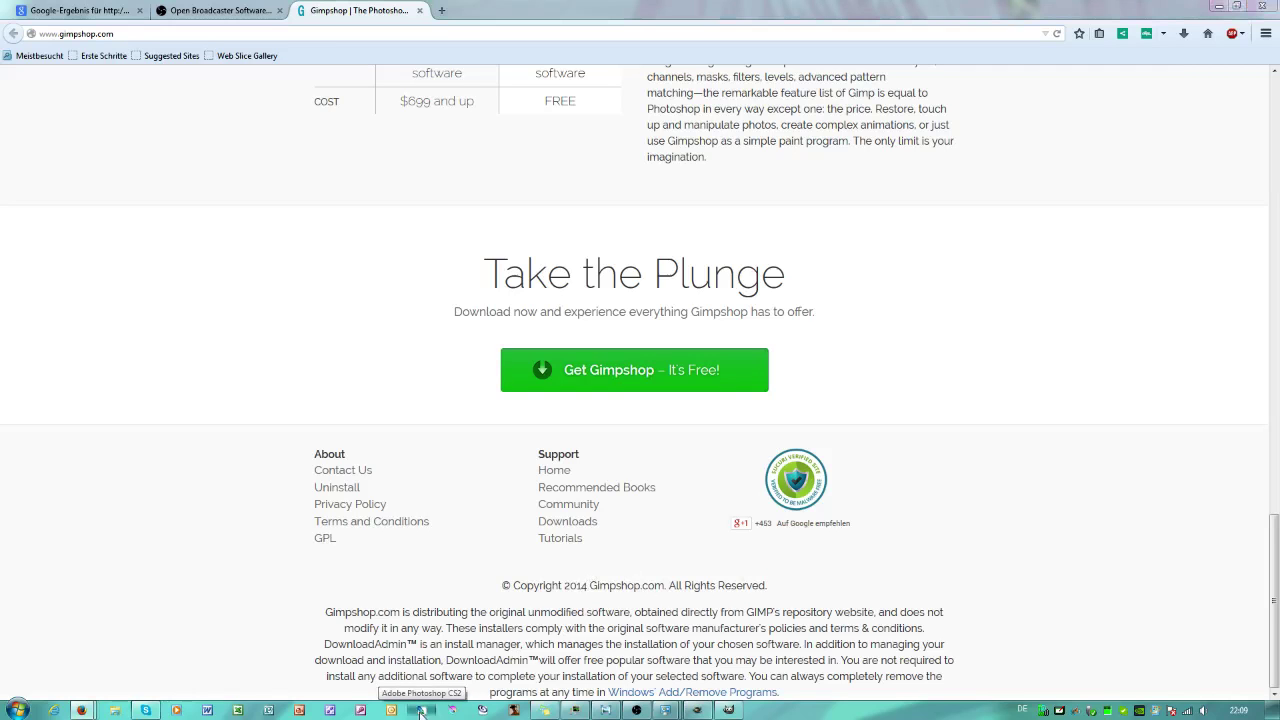
left_click(421, 710)
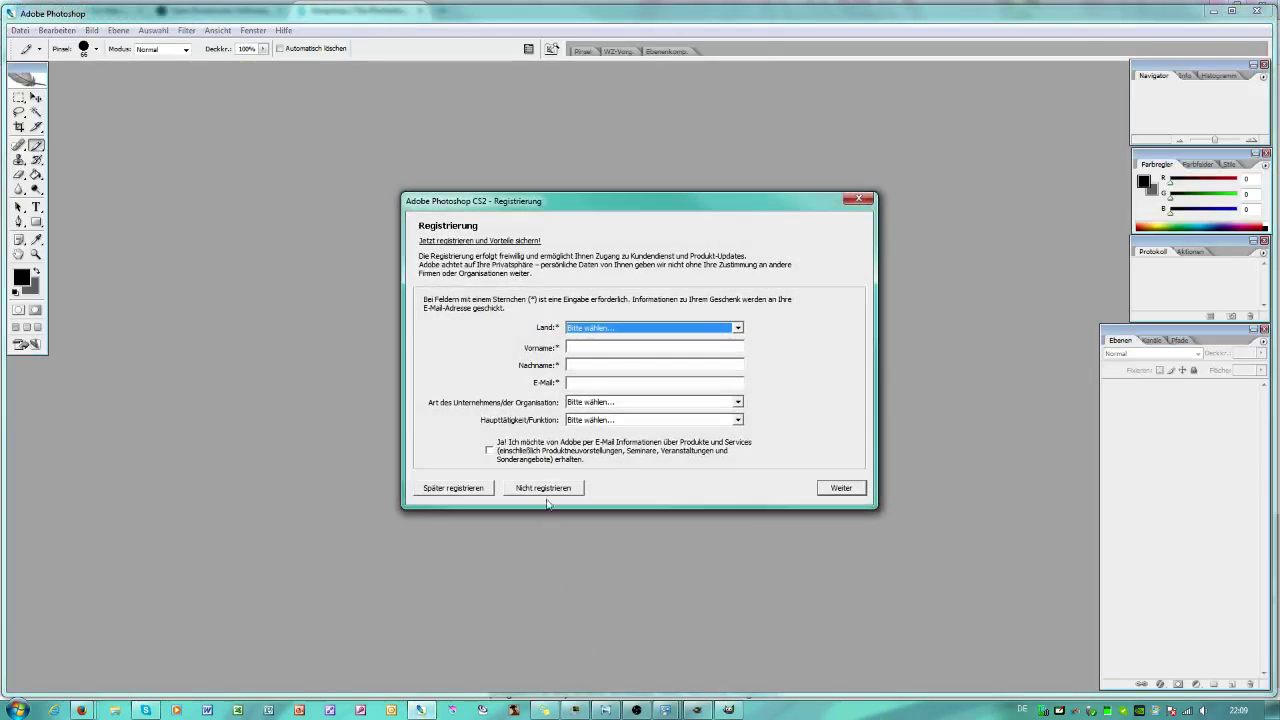
- Decline registration with 'Nicht registrieren' and nudge the toolbox slightly
left_click(543, 488)
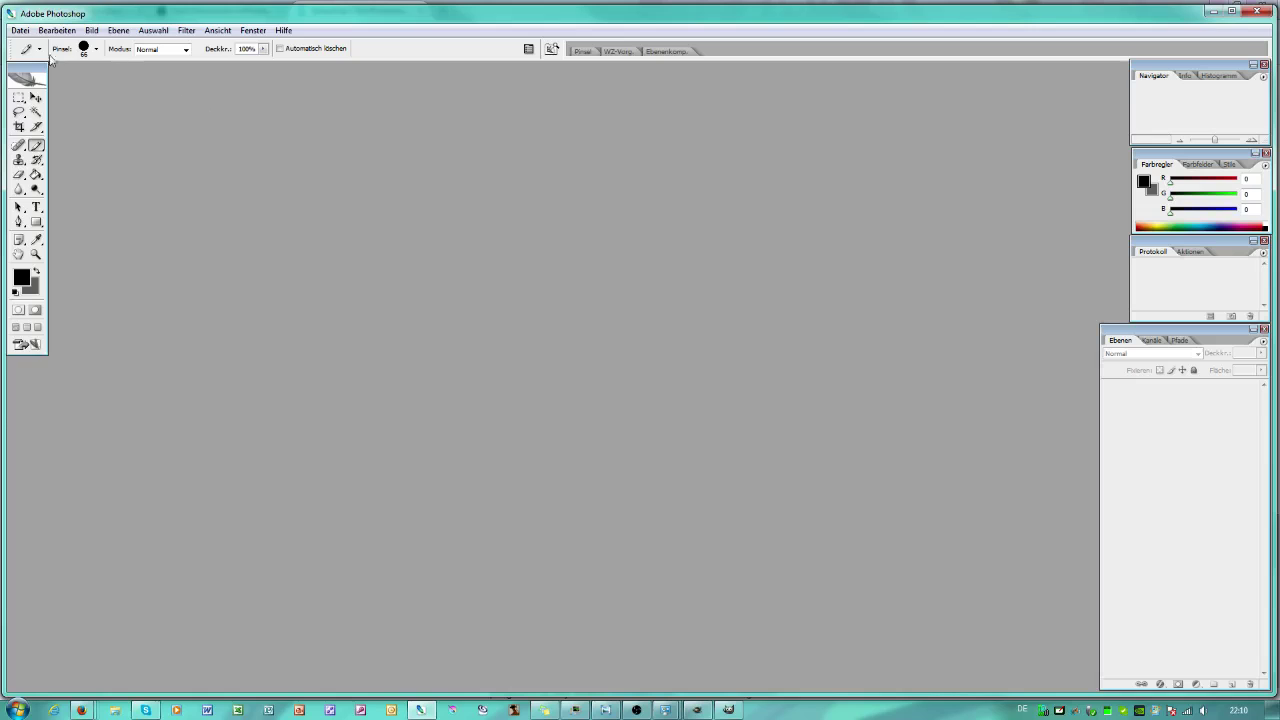
left_click_drag(47, 73, 32, 67)
- Float the brush panel out of the palette well and peek at the layer comps and tool presets panels
left_click(581, 54)
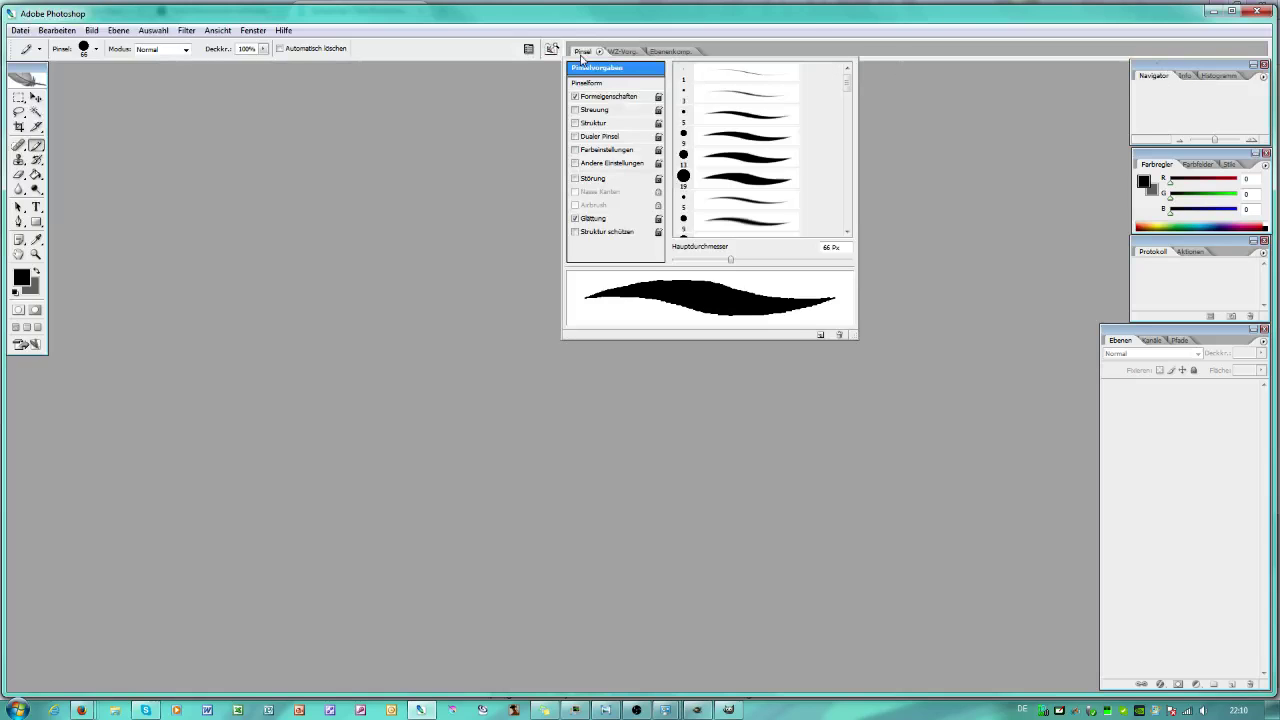
mouse_move(581, 54)
left_mouse_down()
mouse_move(328, 174)
mouse_move(708, 57)
left_mouse_up()
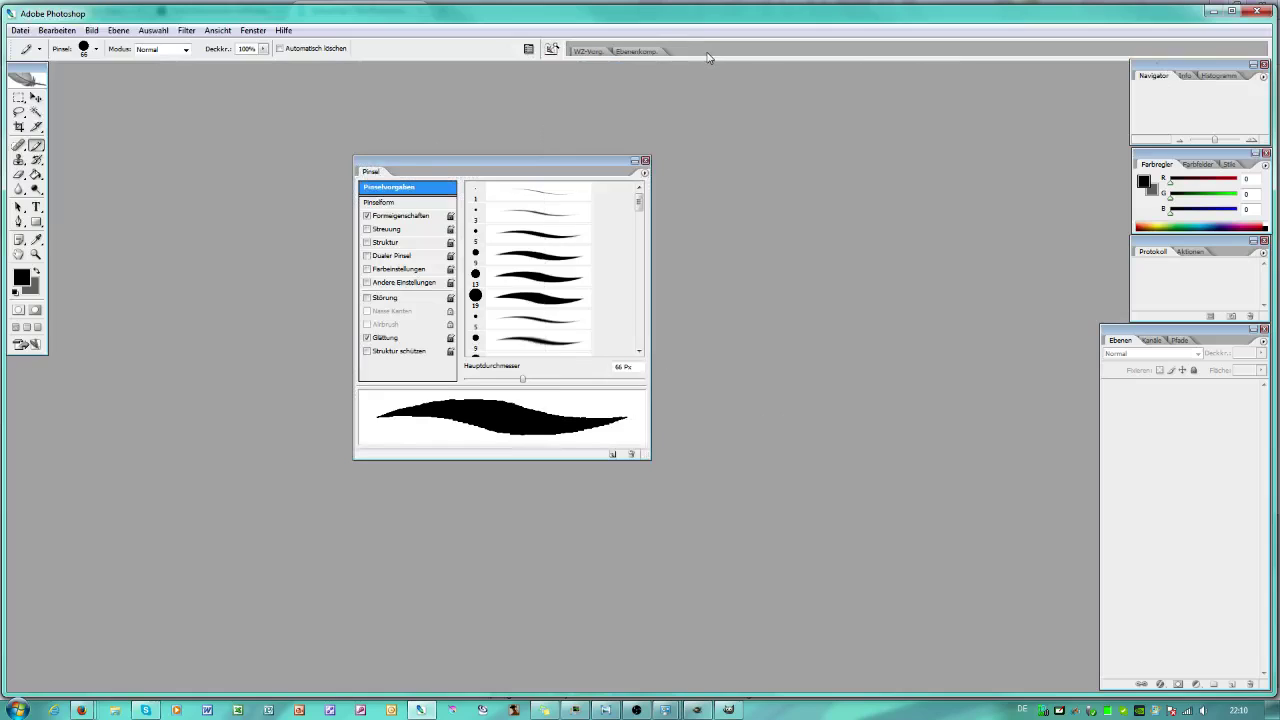
left_click(631, 53)
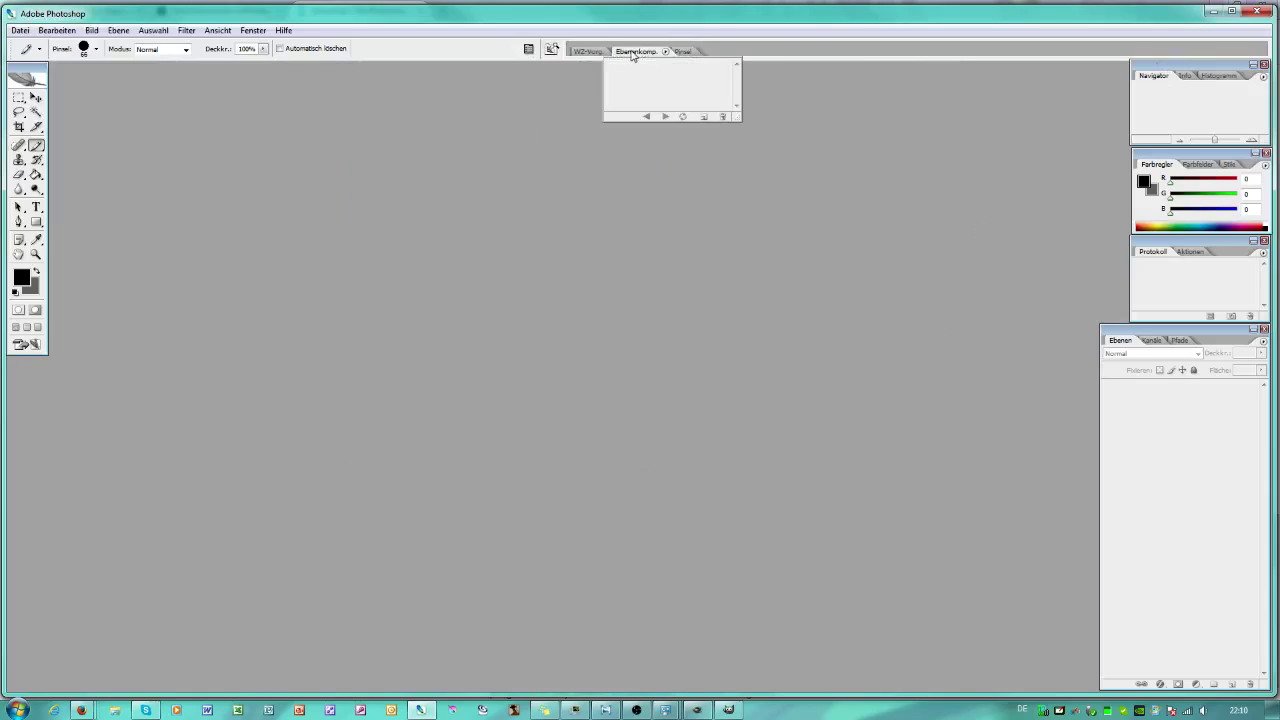
left_click(590, 53)
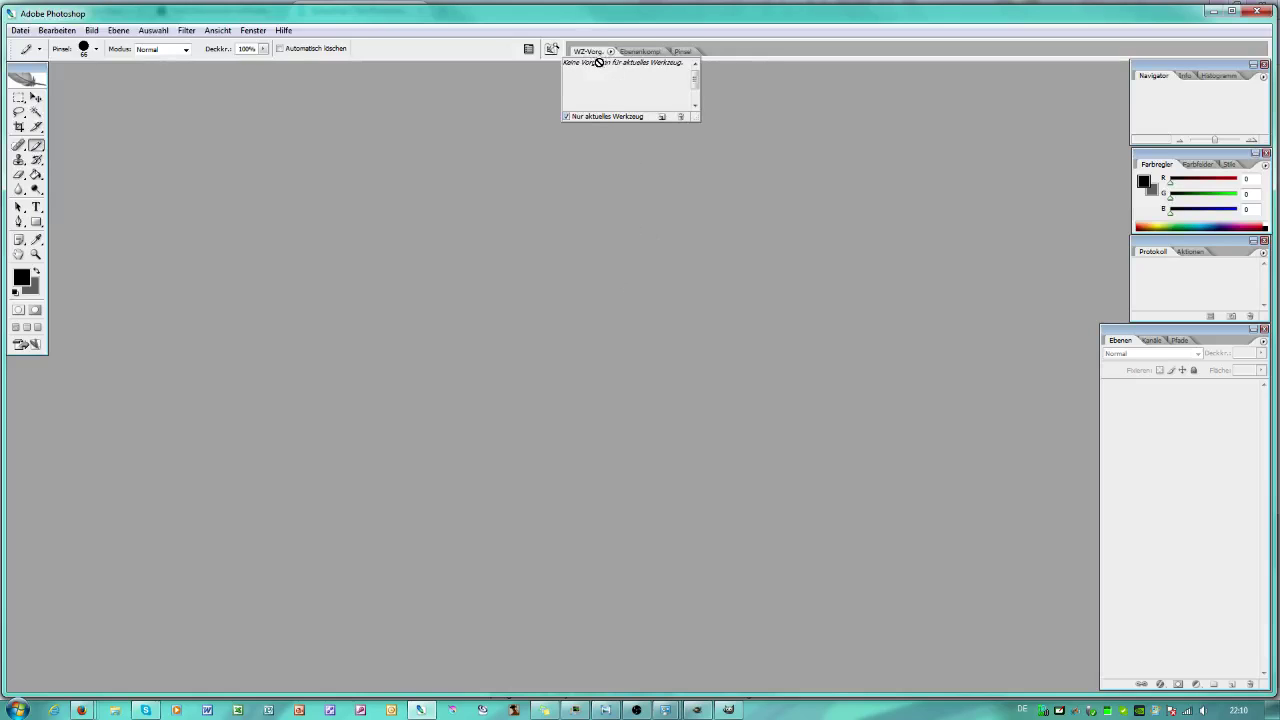
left_click(369, 127)
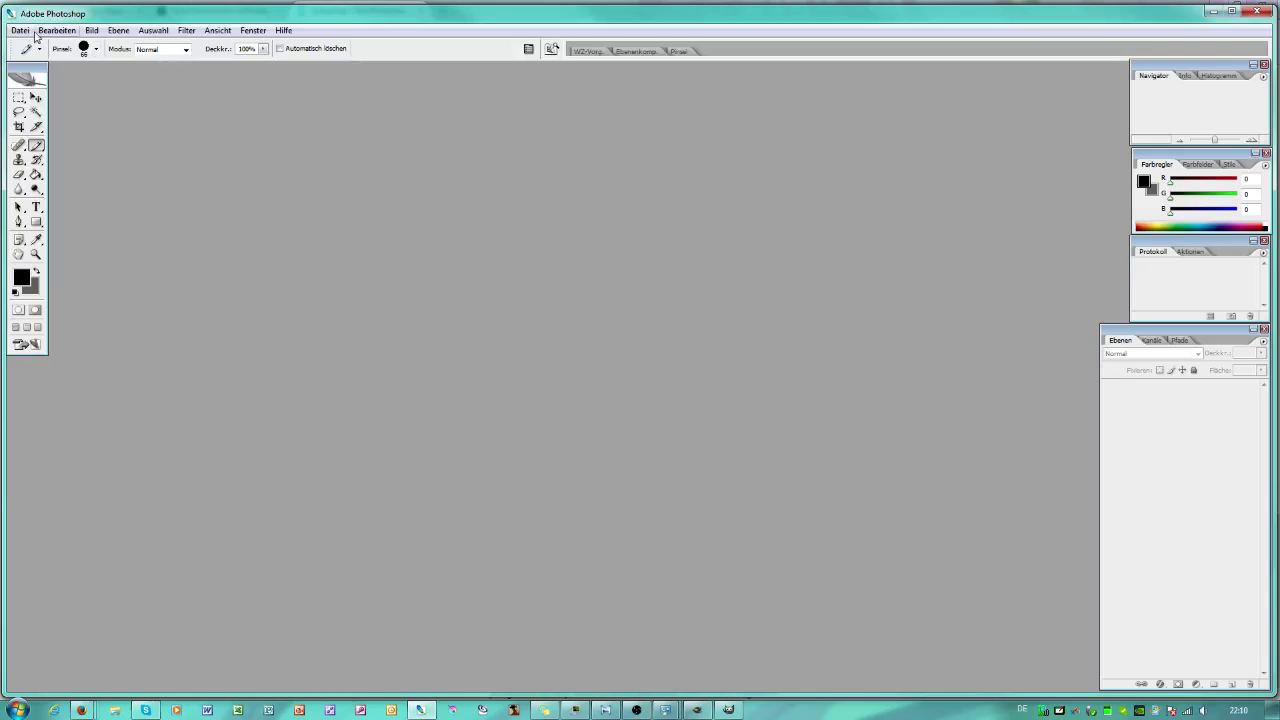
- Reopen the brush presets and scroll through the larger tips, back up to the smallest round brushes
left_click(679, 52)
left_click_drag(943, 86, 967, 231)
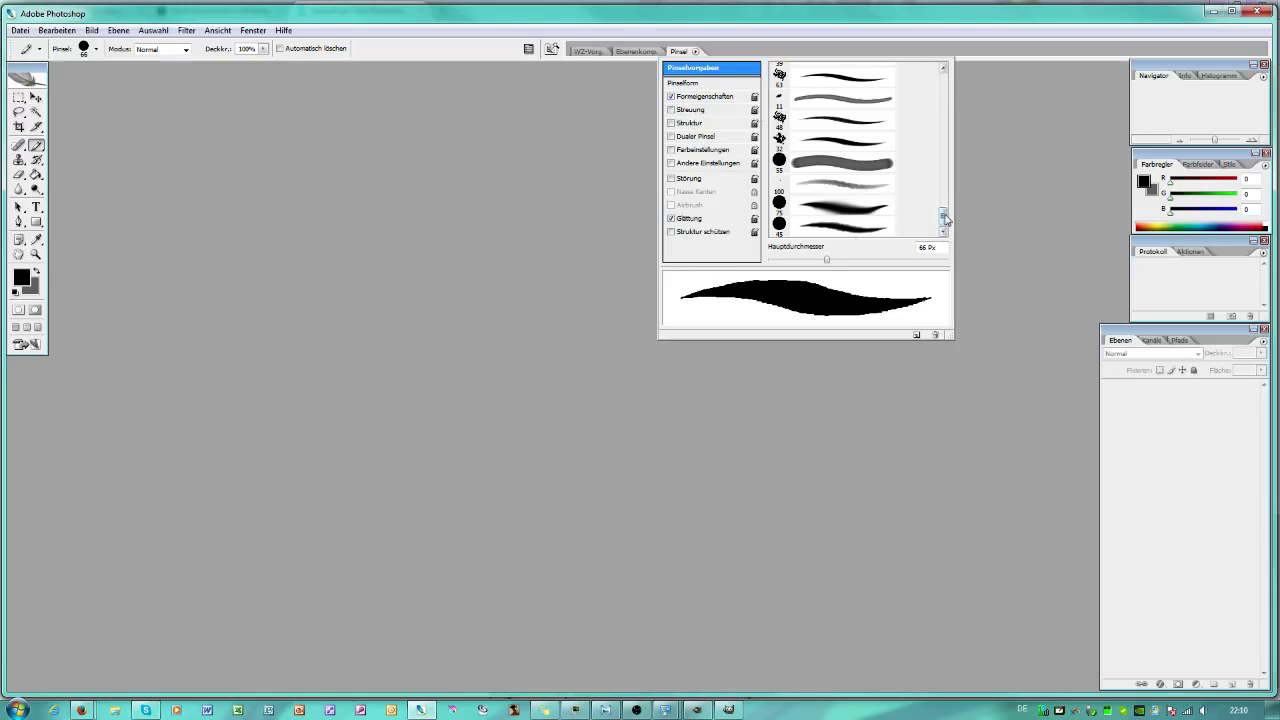
left_click_drag(944, 218, 943, 82)
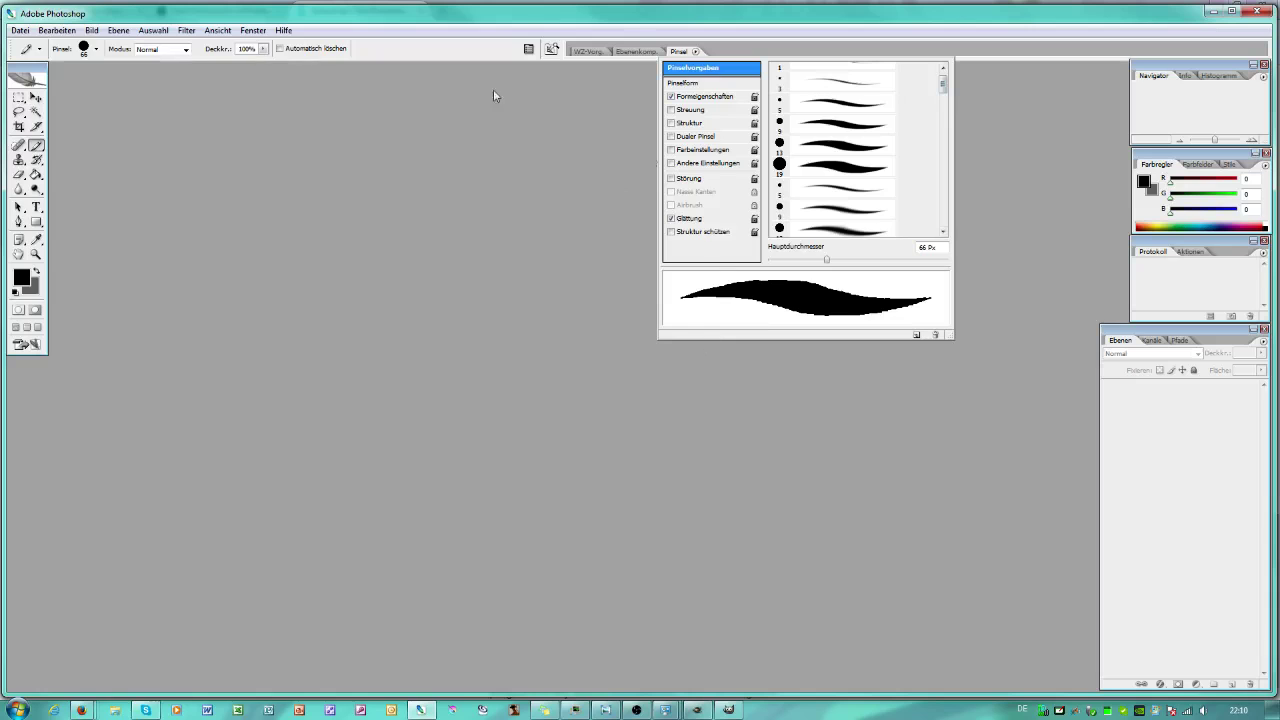
- Create a new Datei > Neu document with 16-Bit depth and a transparent background
left_click(20, 31)
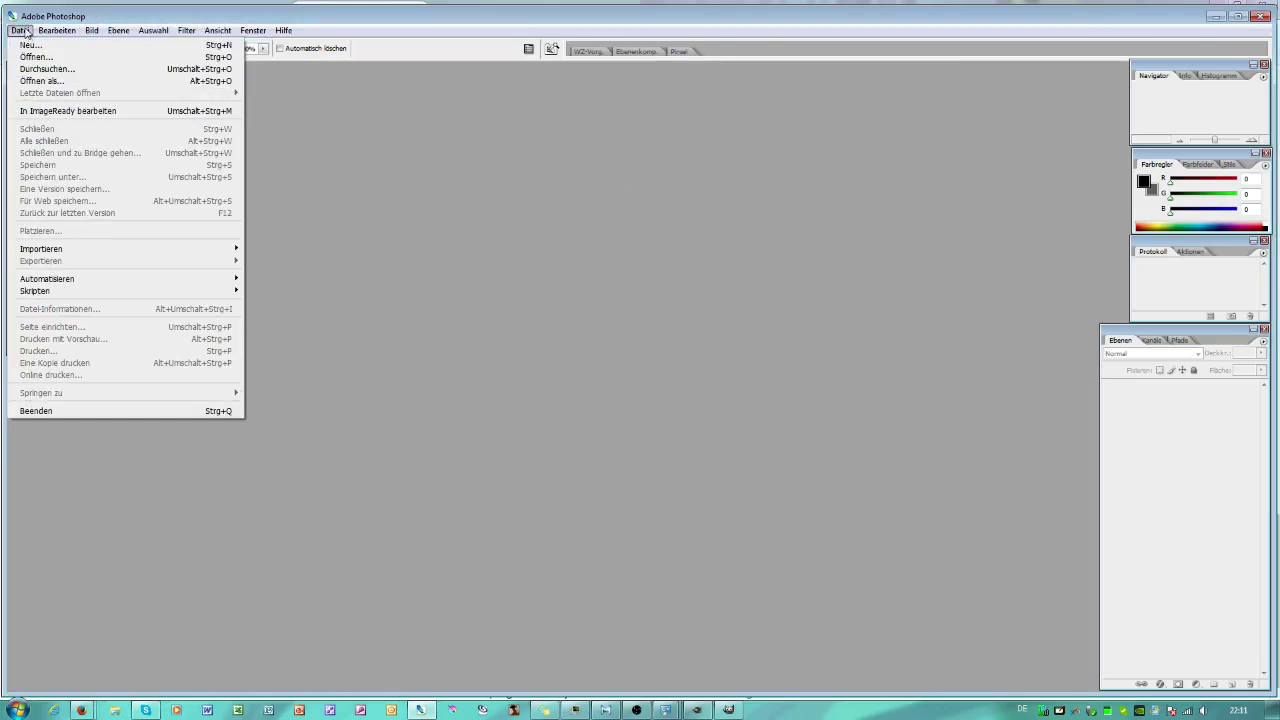
left_click(28, 45)
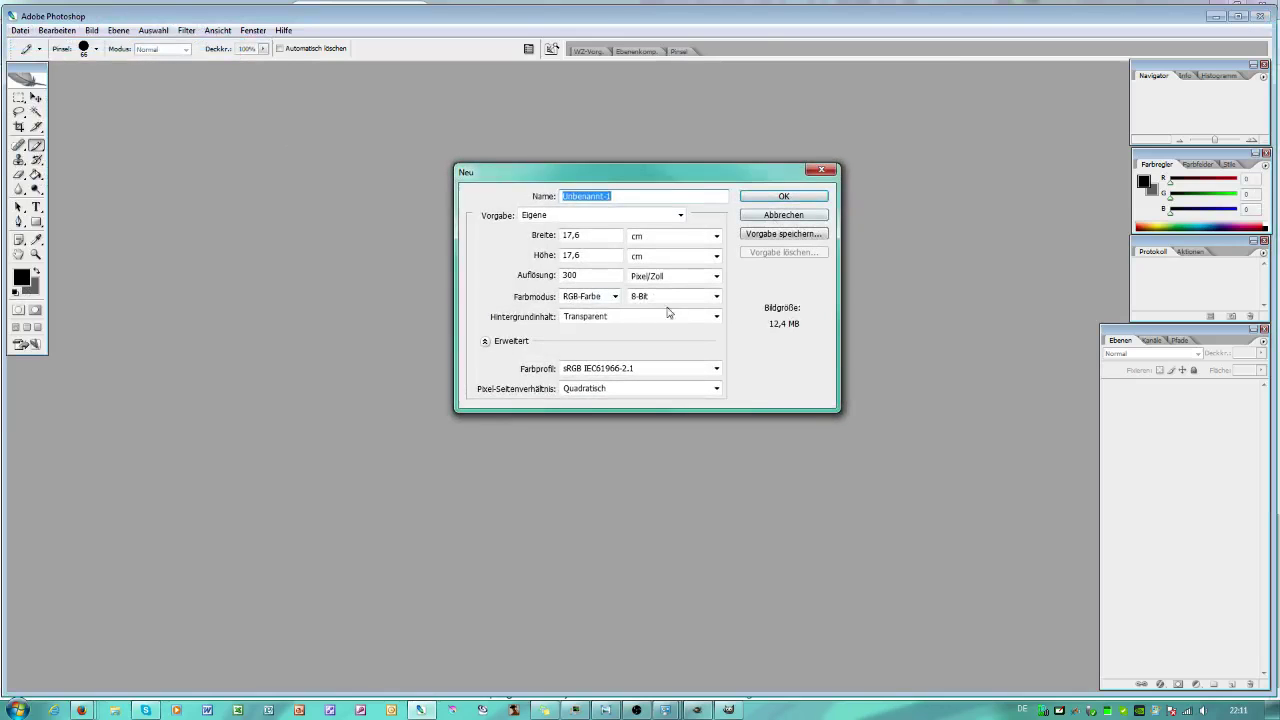
left_click(716, 296)
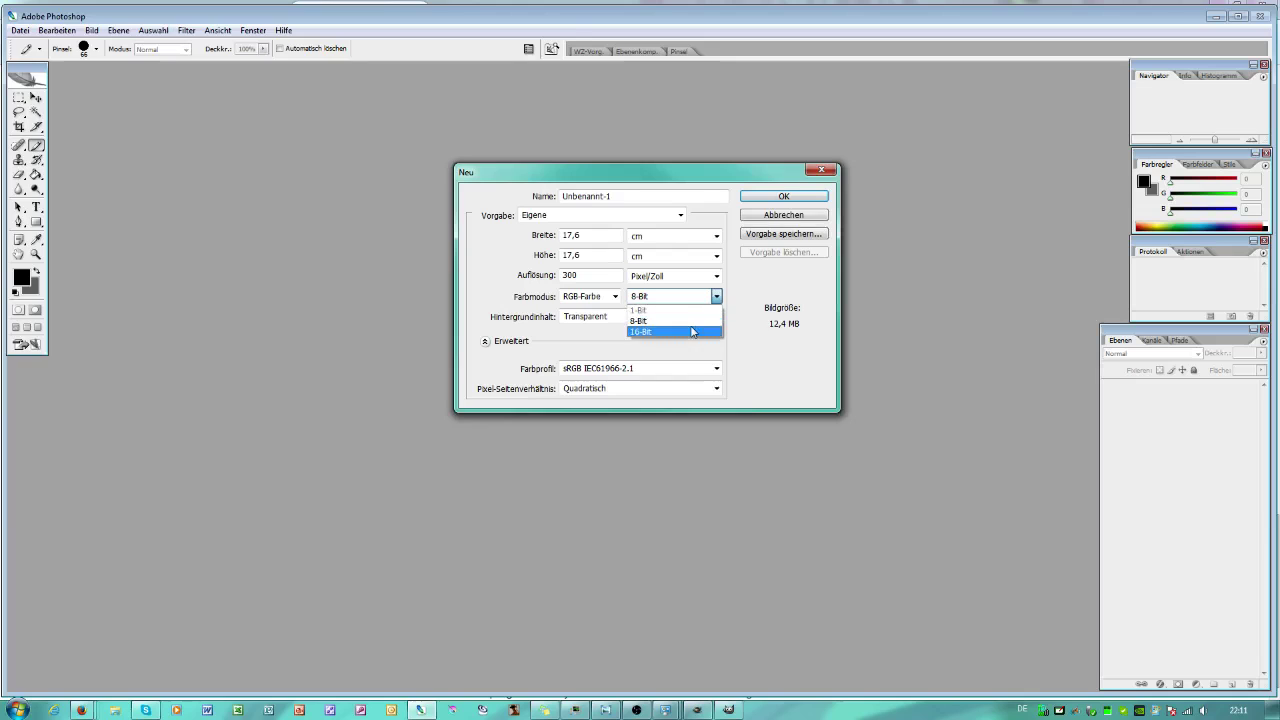
left_click(691, 331)
left_click(784, 196)
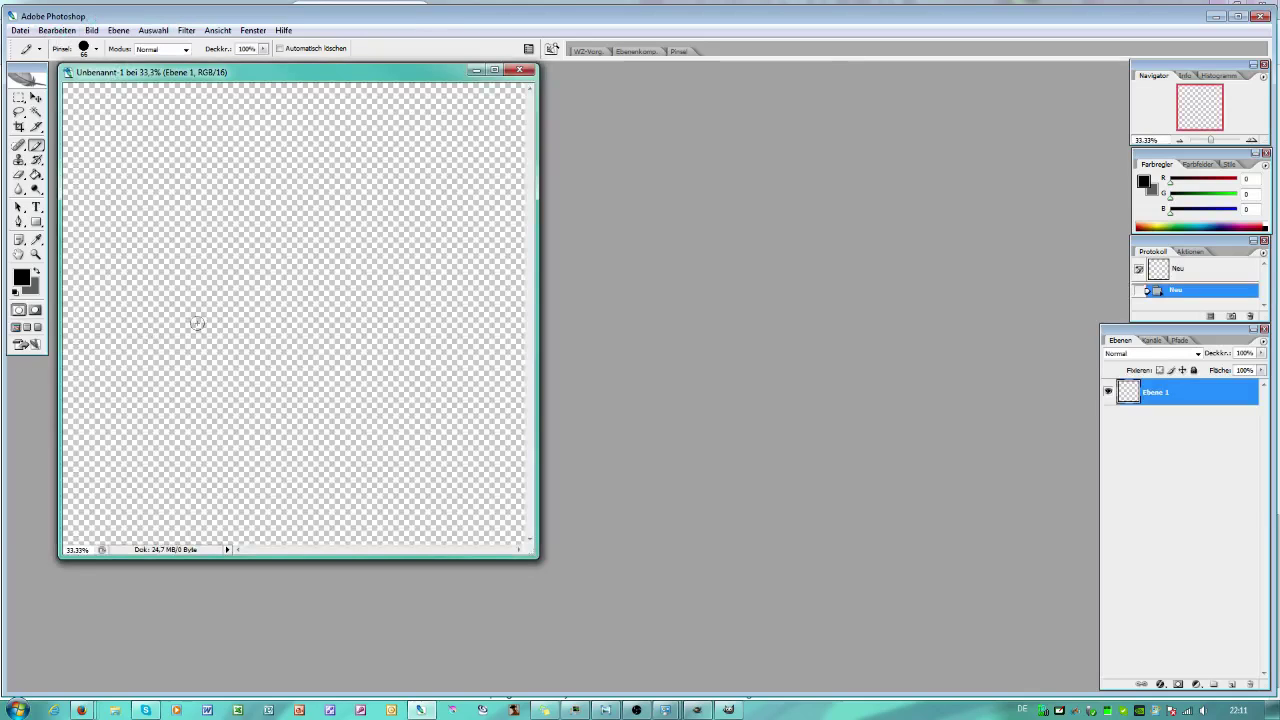
- Pencil in two oval eyes, a grinning mouth with three tooth lines, and a nose
left_click_drag(225, 222, 262, 208)
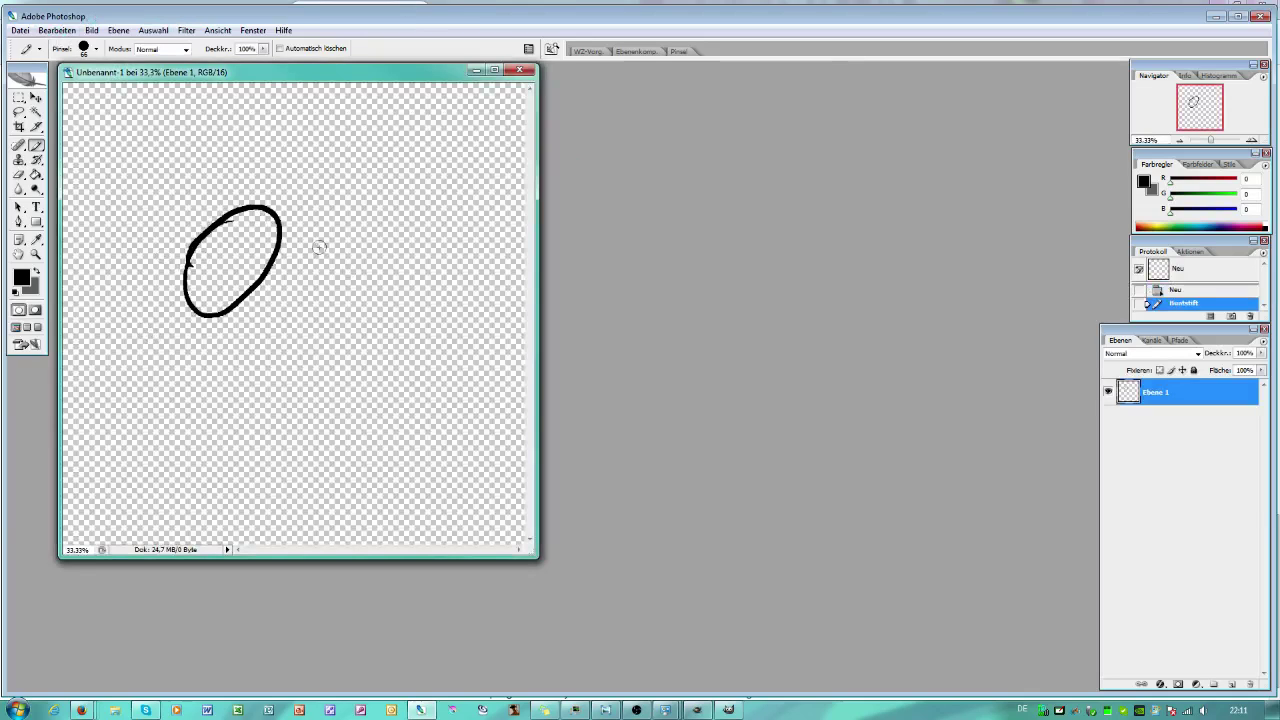
left_click_drag(379, 231, 384, 234)
left_click_drag(147, 362, 178, 368)
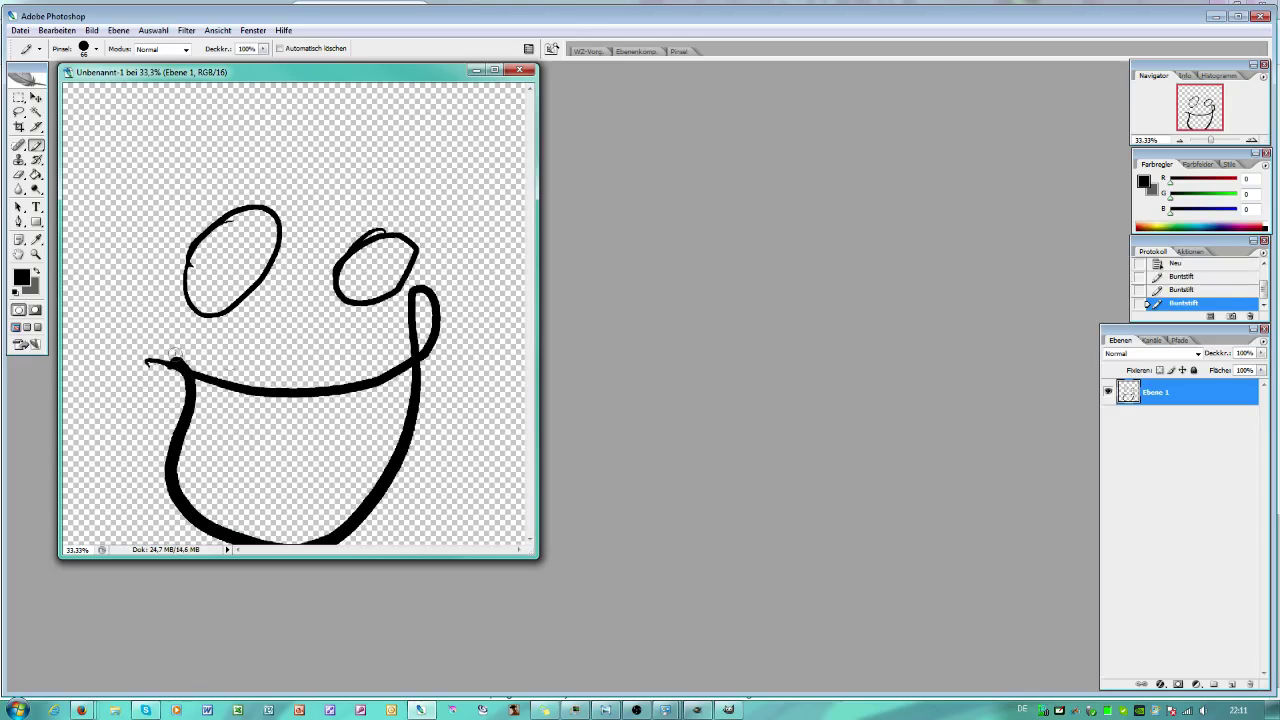
left_click_drag(195, 421, 375, 437)
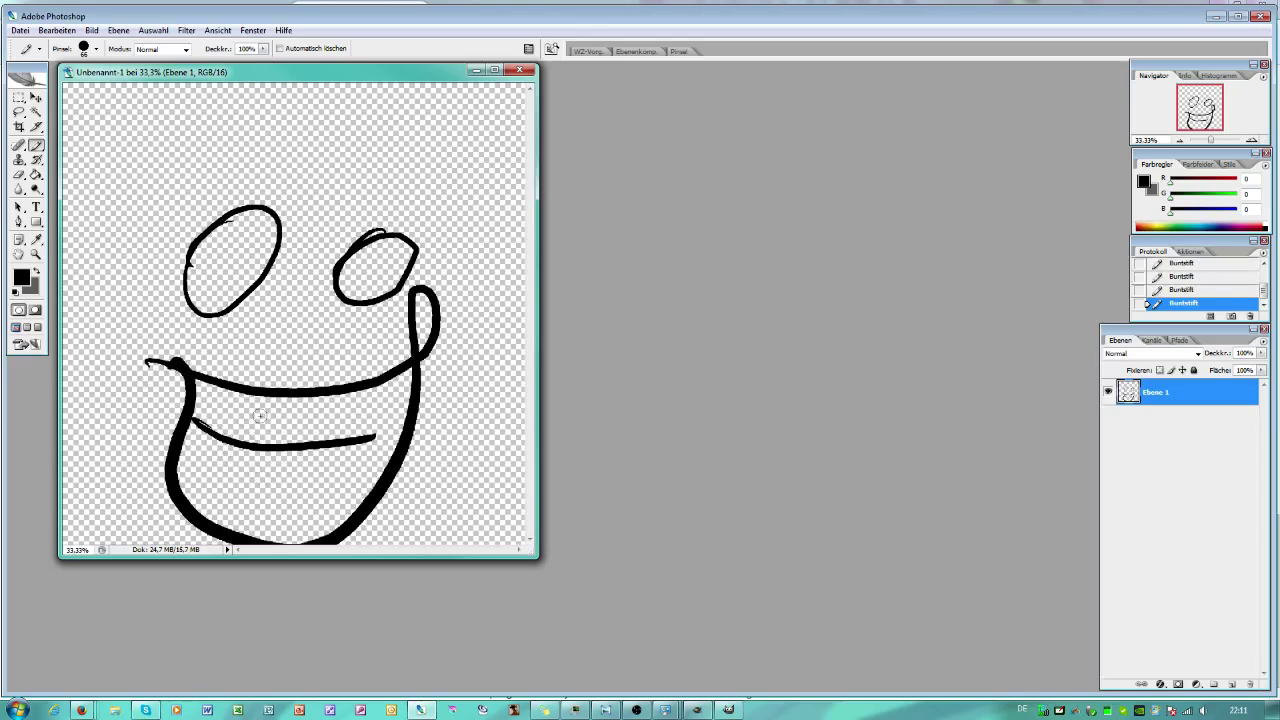
left_click_drag(262, 400, 240, 510)
left_click_drag(315, 398, 300, 510)
left_click_drag(380, 390, 348, 484)
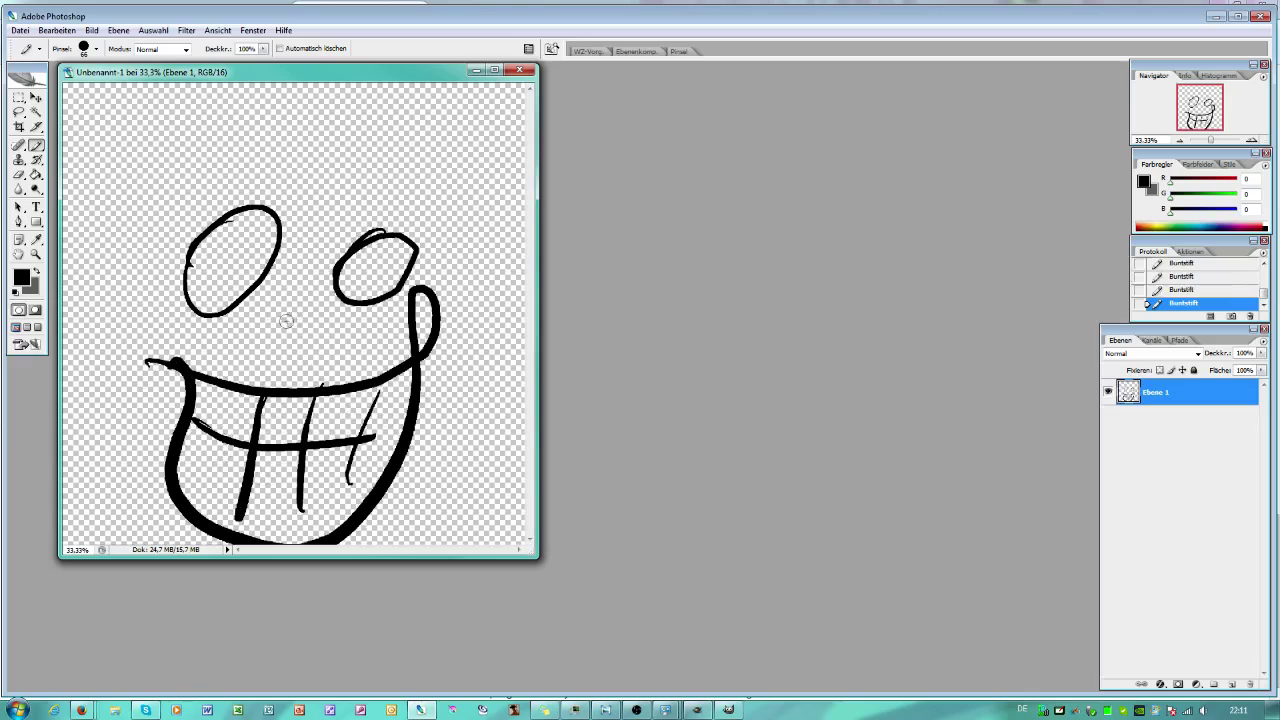
mouse_move(300, 288)
left_mouse_down()
mouse_move(297, 343)
mouse_move(323, 325)
left_mouse_up()
- Add hair strokes, both ears, the right cheek line and an arching head outline
mouse_move(252, 188)
left_mouse_down()
mouse_move(337, 104)
mouse_move(360, 117)
left_mouse_up()
mouse_move(394, 122)
left_mouse_down()
mouse_move(315, 204)
mouse_move(452, 124)
mouse_move(466, 198)
left_mouse_up()
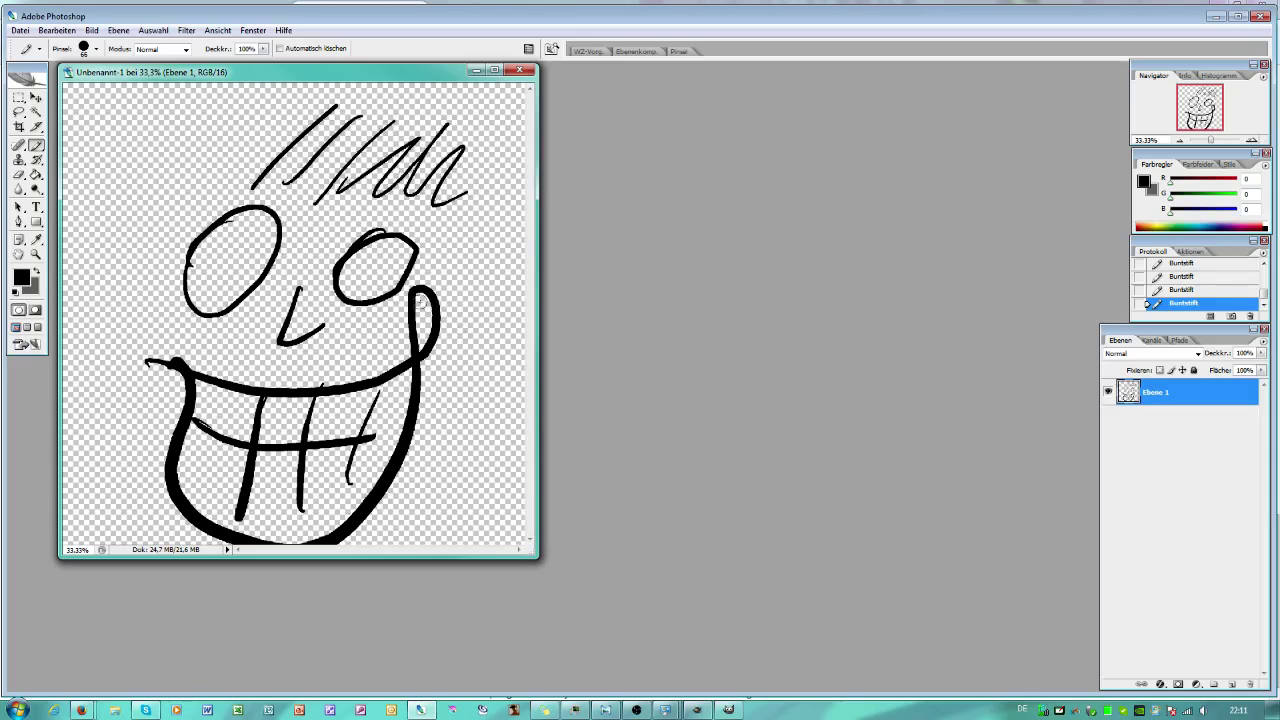
left_click_drag(422, 284, 443, 377)
left_click_drag(468, 334, 424, 378)
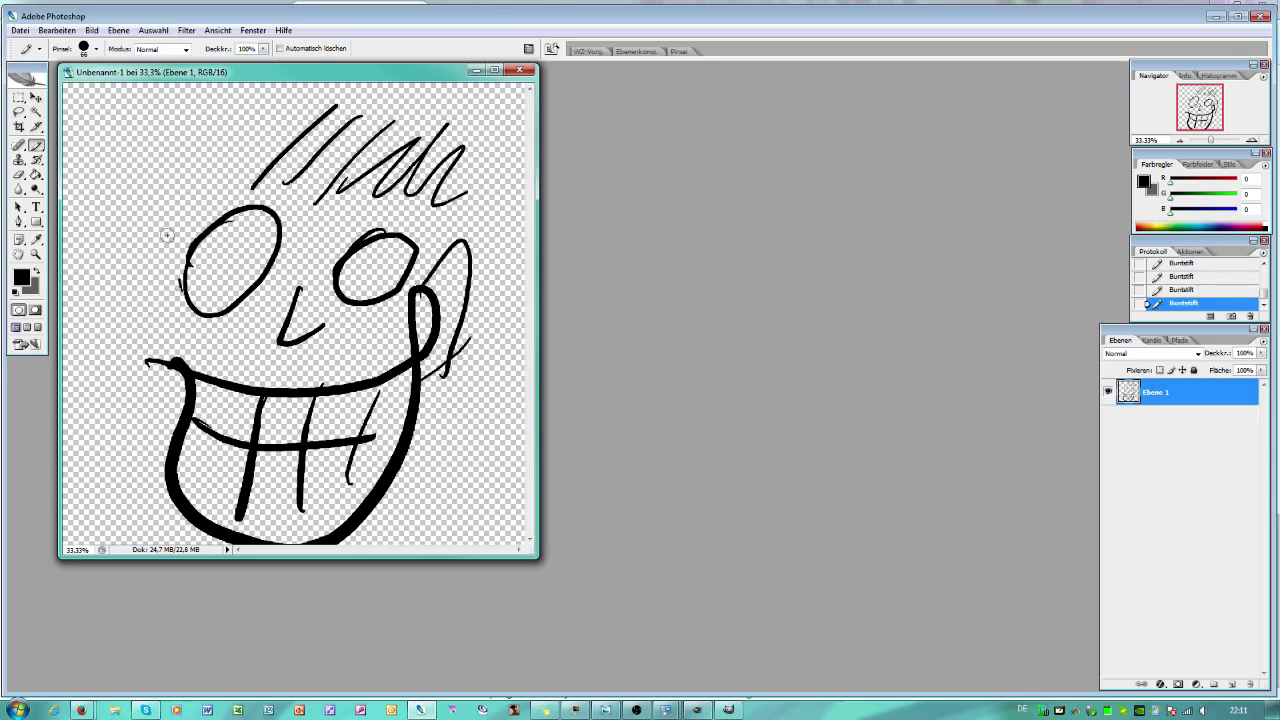
left_click_drag(182, 288, 128, 382)
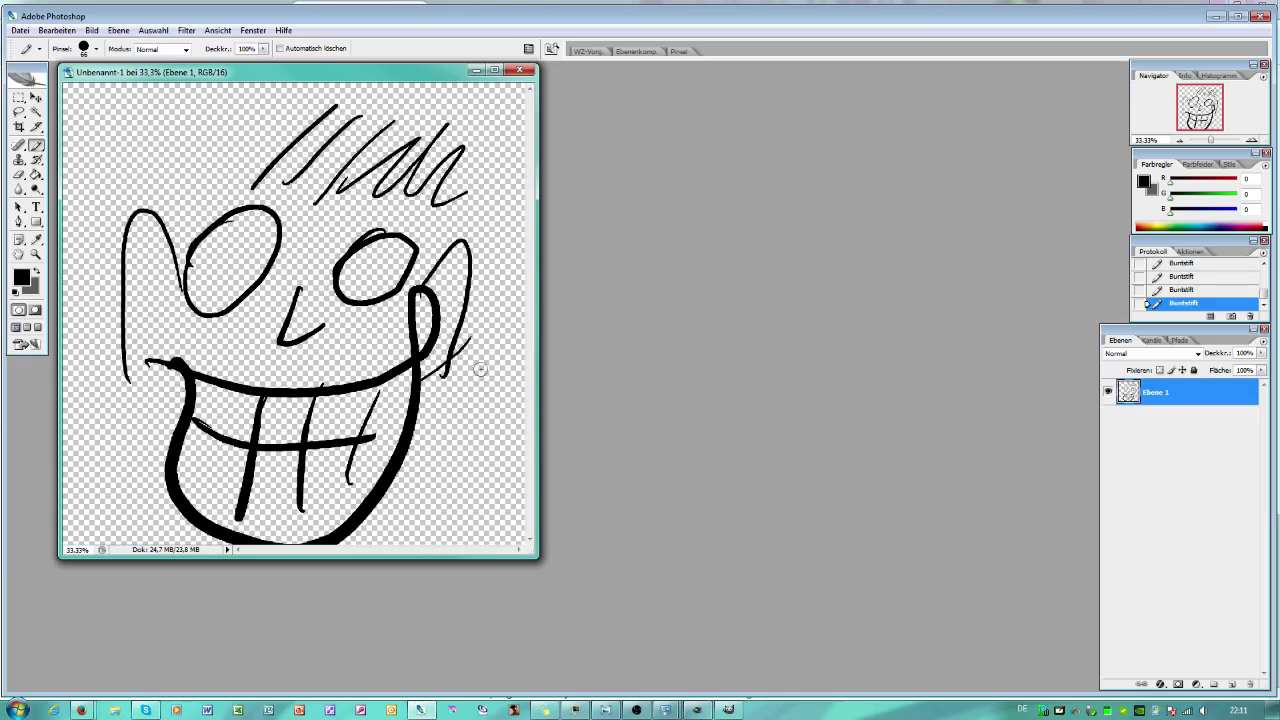
left_click_drag(478, 368, 436, 545)
left_click_drag(444, 438, 440, 288)
left_click_drag(464, 436, 402, 218)
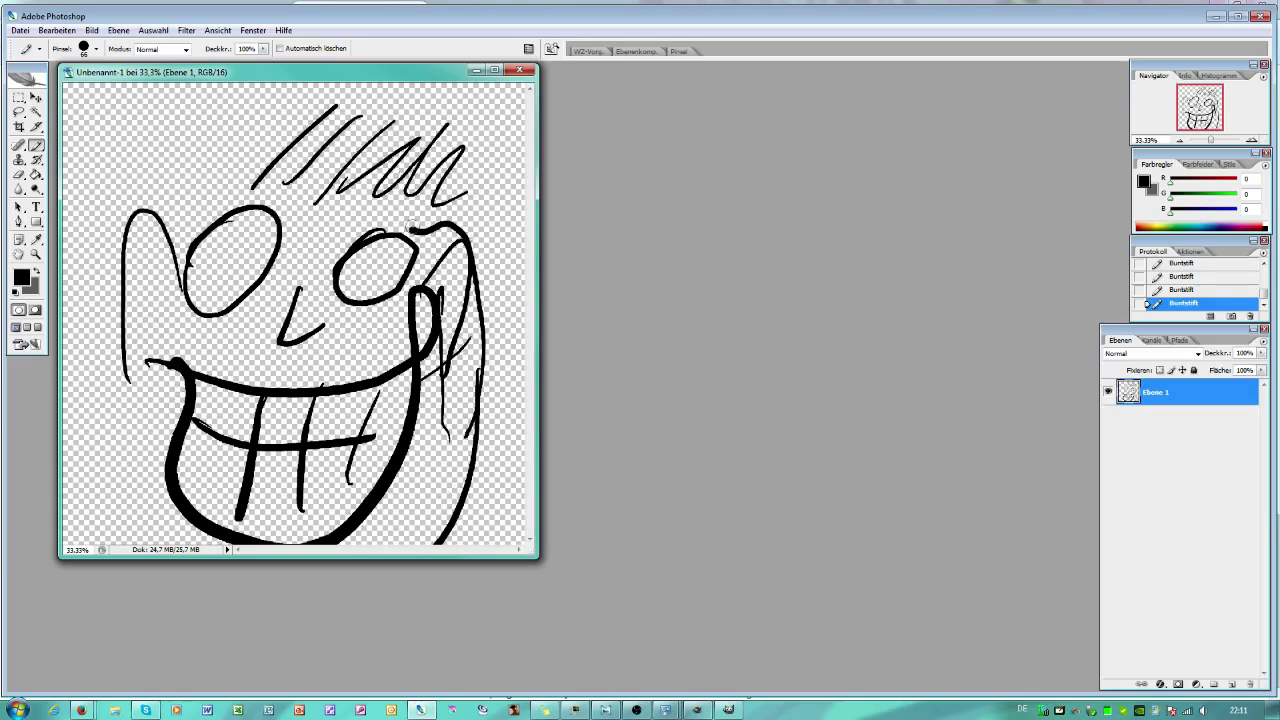
left_click_drag(160, 205, 472, 244)
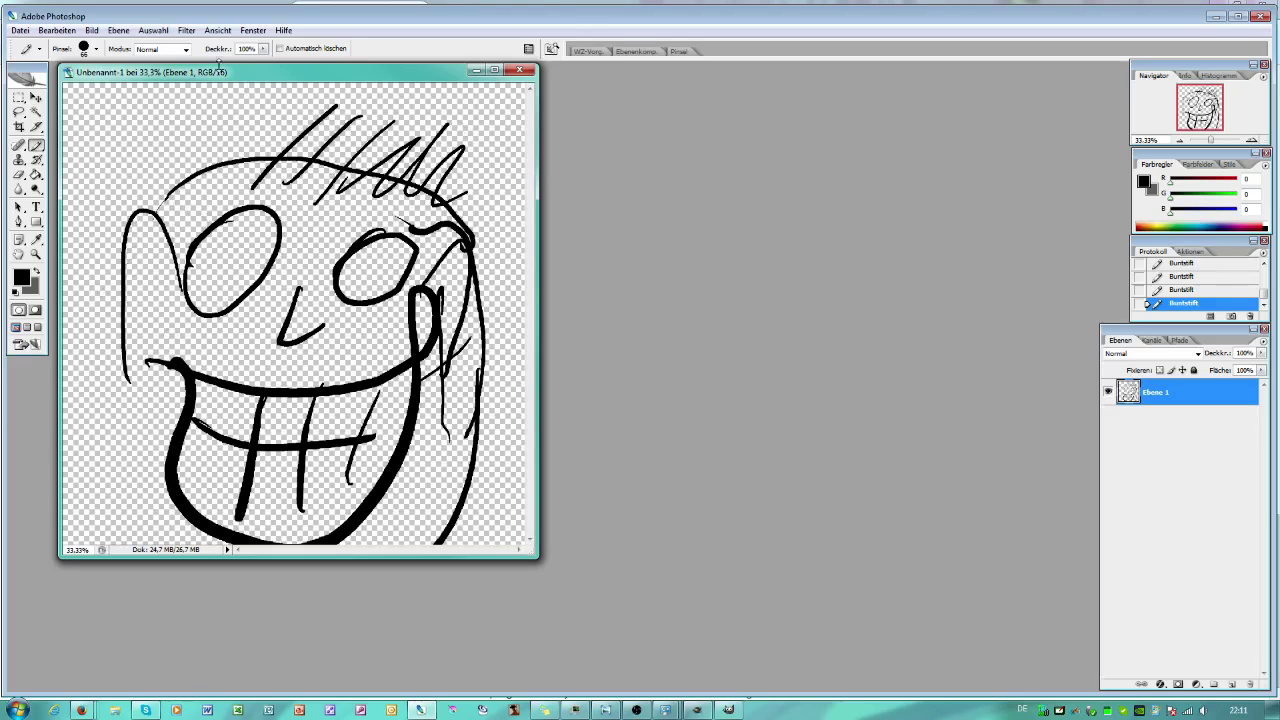
left_click(187, 31)
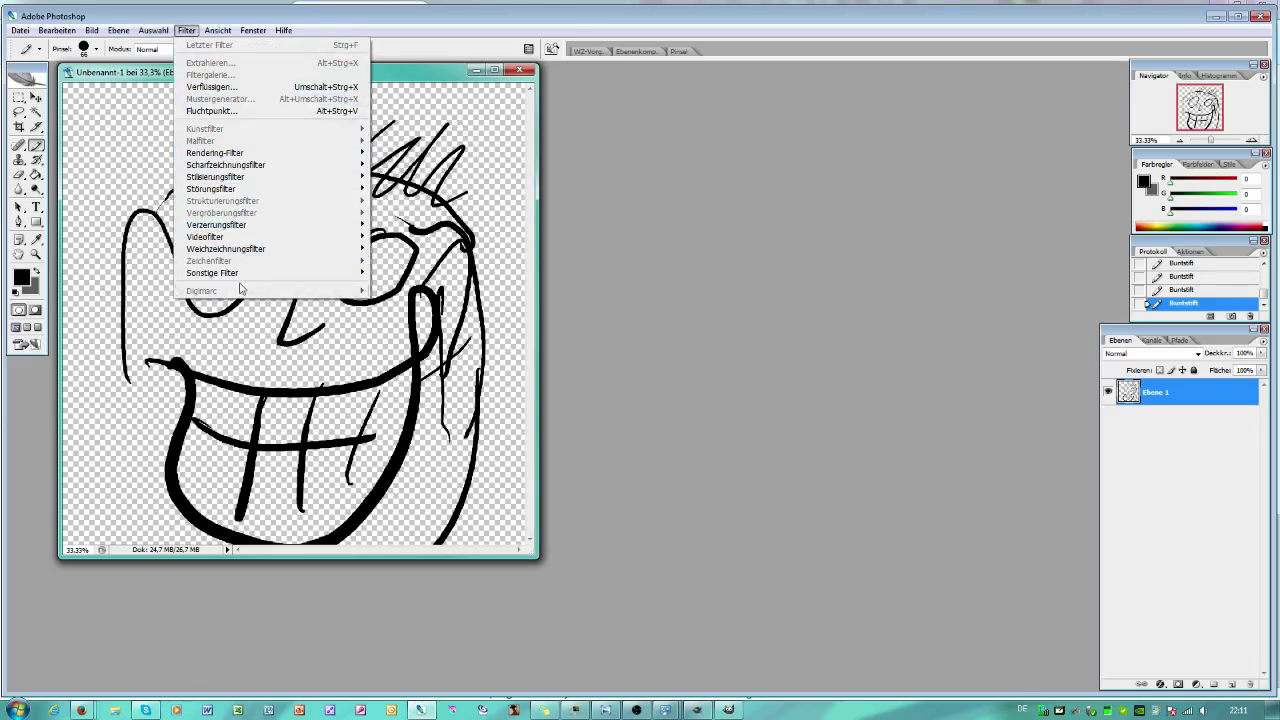
left_click(188, 32)
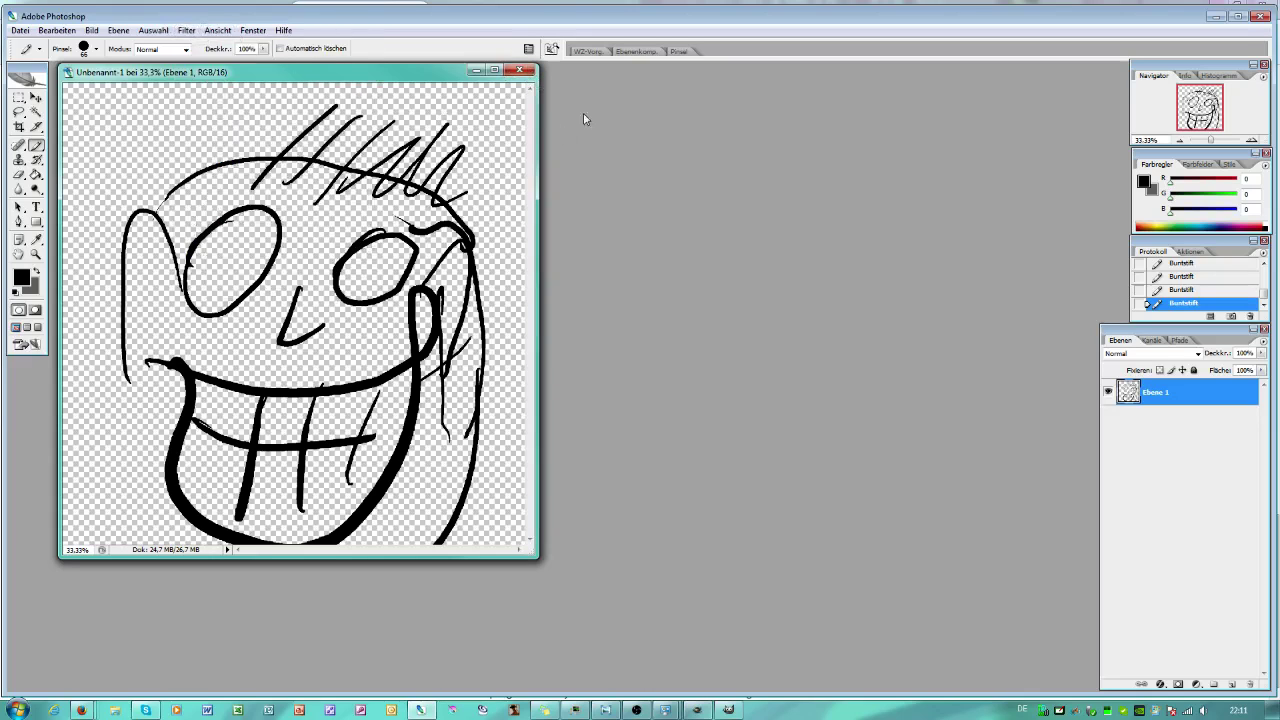
- Quit Photoshop choosing 'Nein' to discard the drawing, then bring GIMP to the front
left_click(1262, 17)
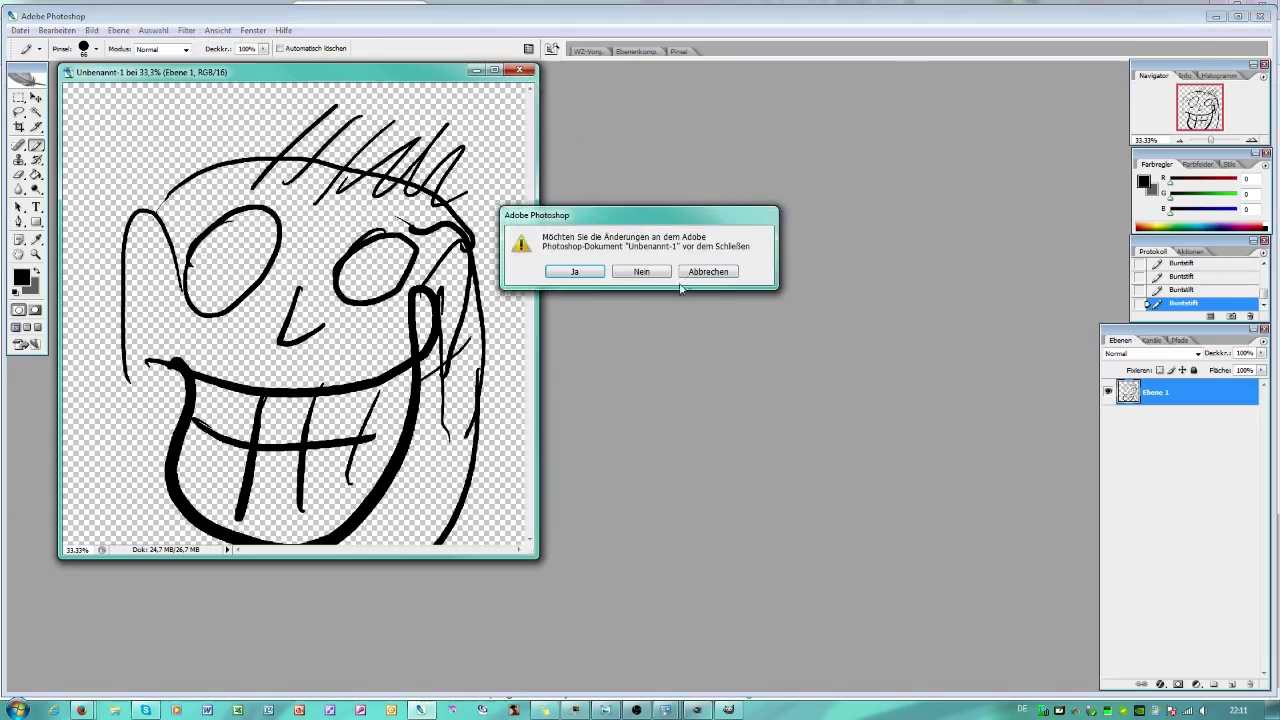
left_click(644, 274)
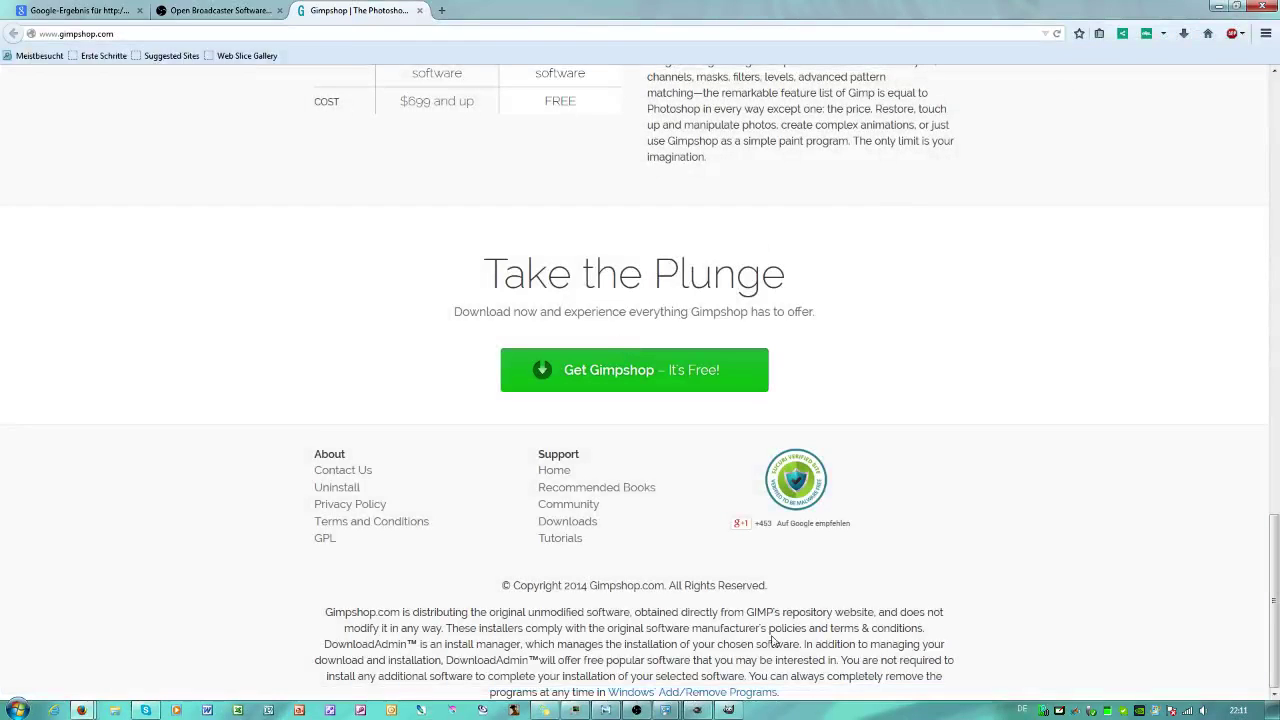
left_click(728, 711)
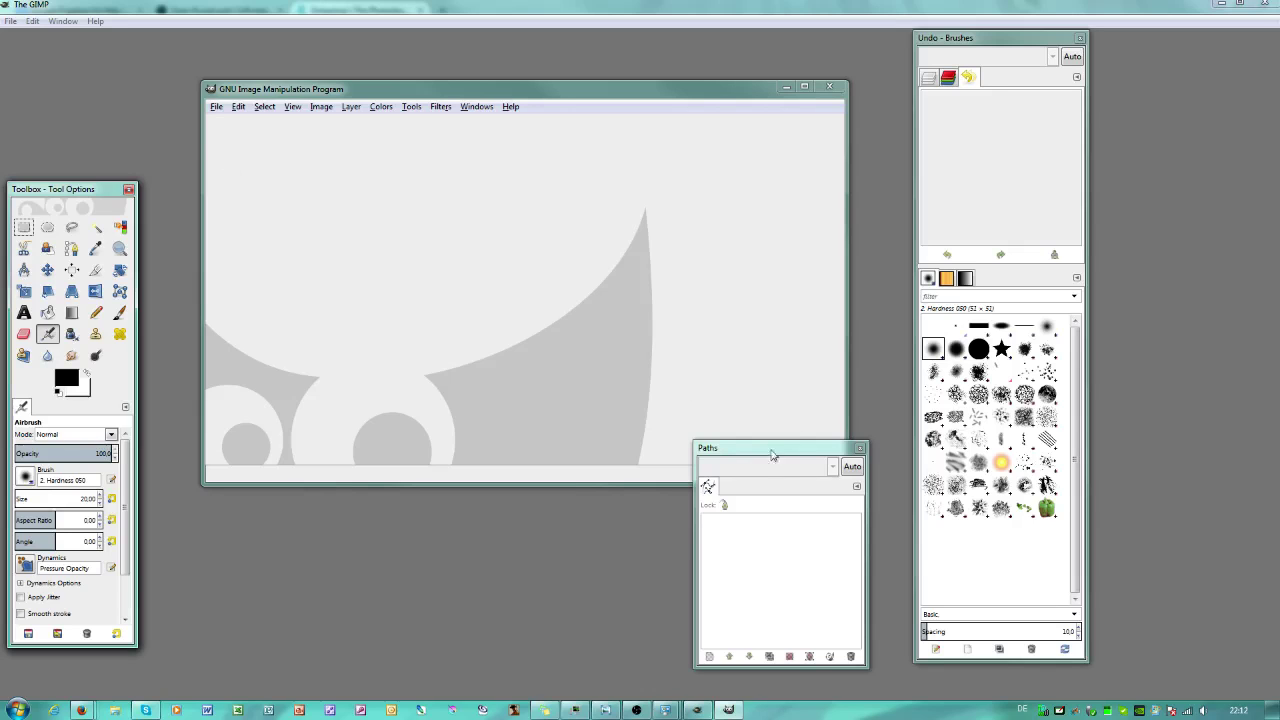
- Dock the floating Paths panel as a tab beside the Brushes panel
left_click(708, 448)
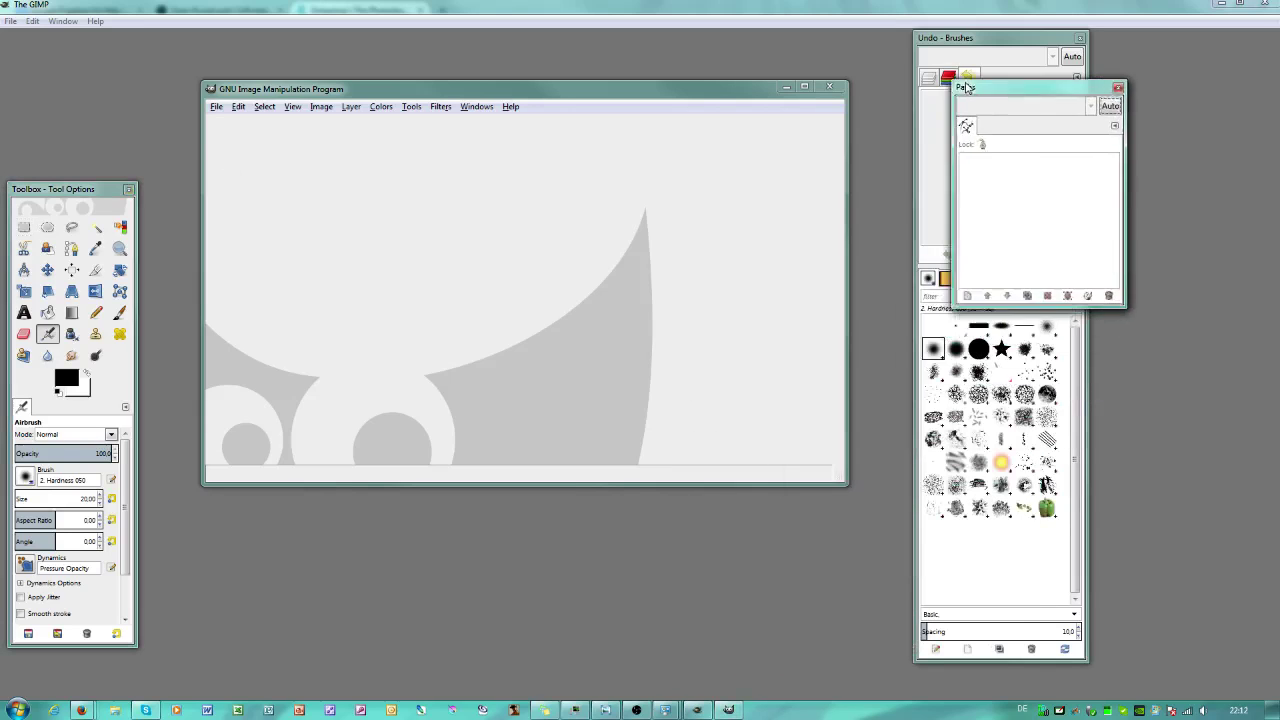
mouse_move(893, 335)
left_mouse_down()
mouse_move(980, 171)
mouse_move(1000, 200)
mouse_move(1005, 120)
left_mouse_up()
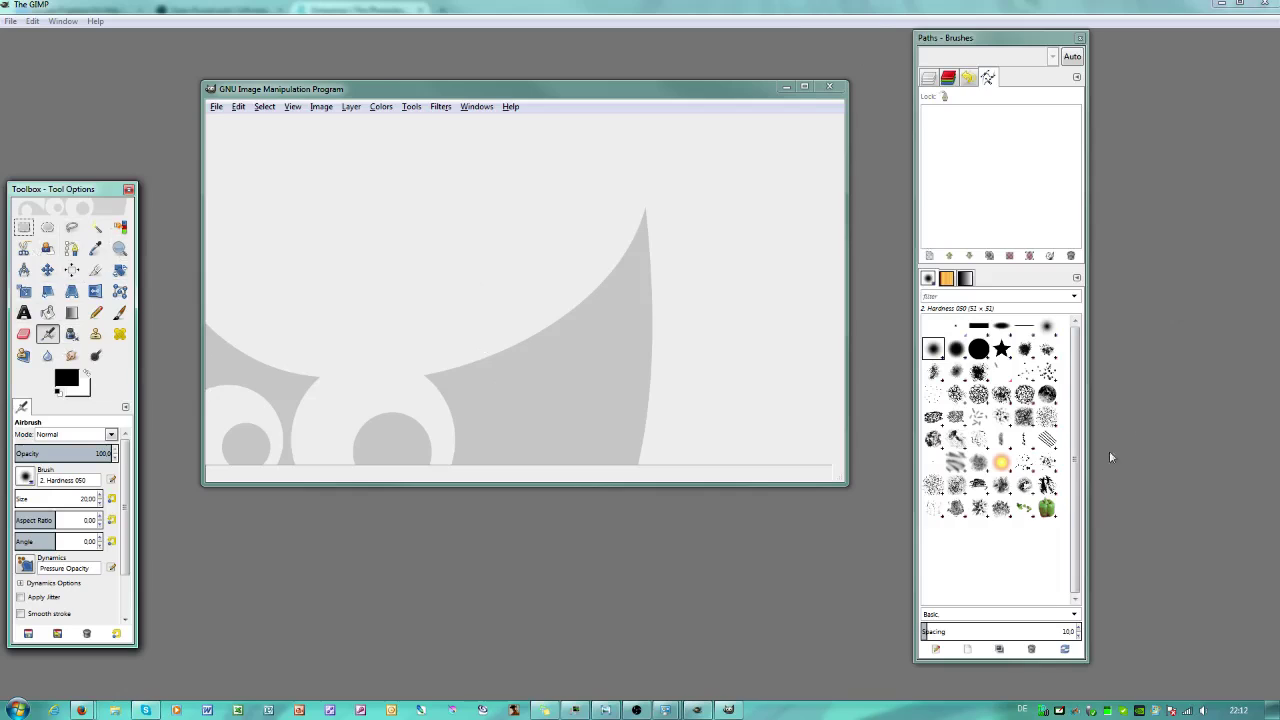
left_click(1078, 498)
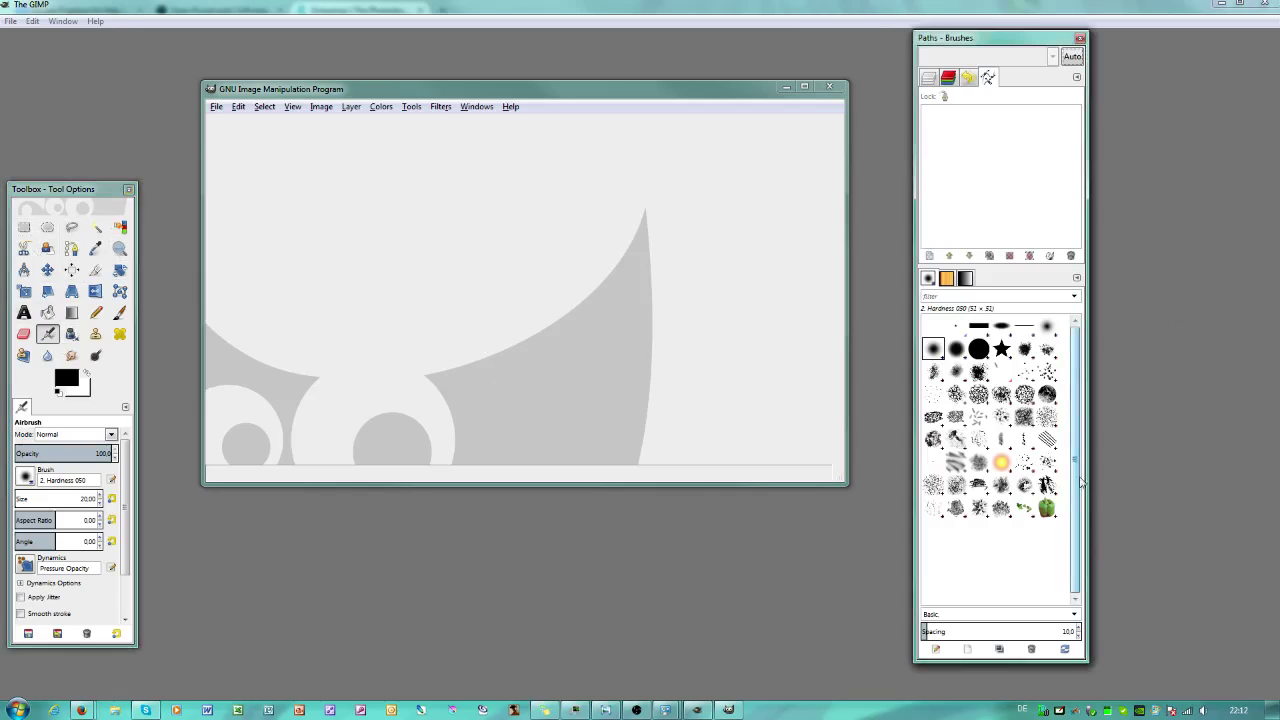
- Switch to the full-screen outer GIMP window and bring up its File menu
left_click(215, 107)
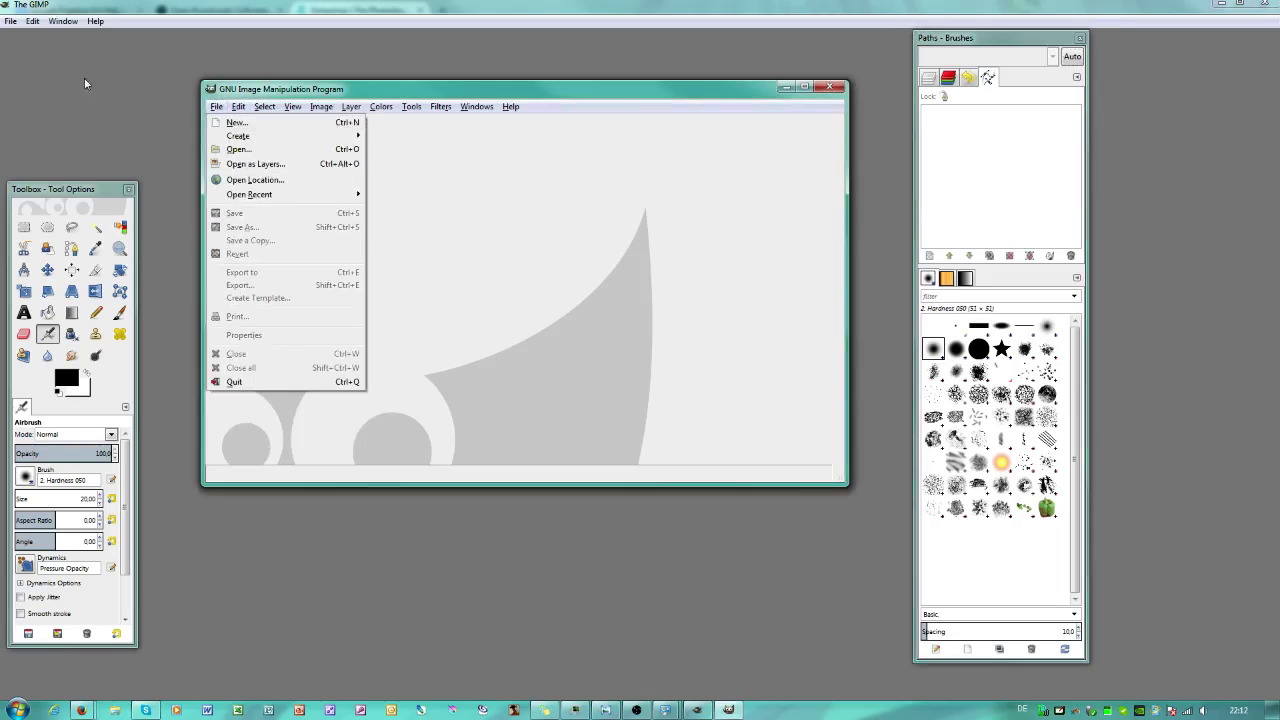
left_click(98, 45)
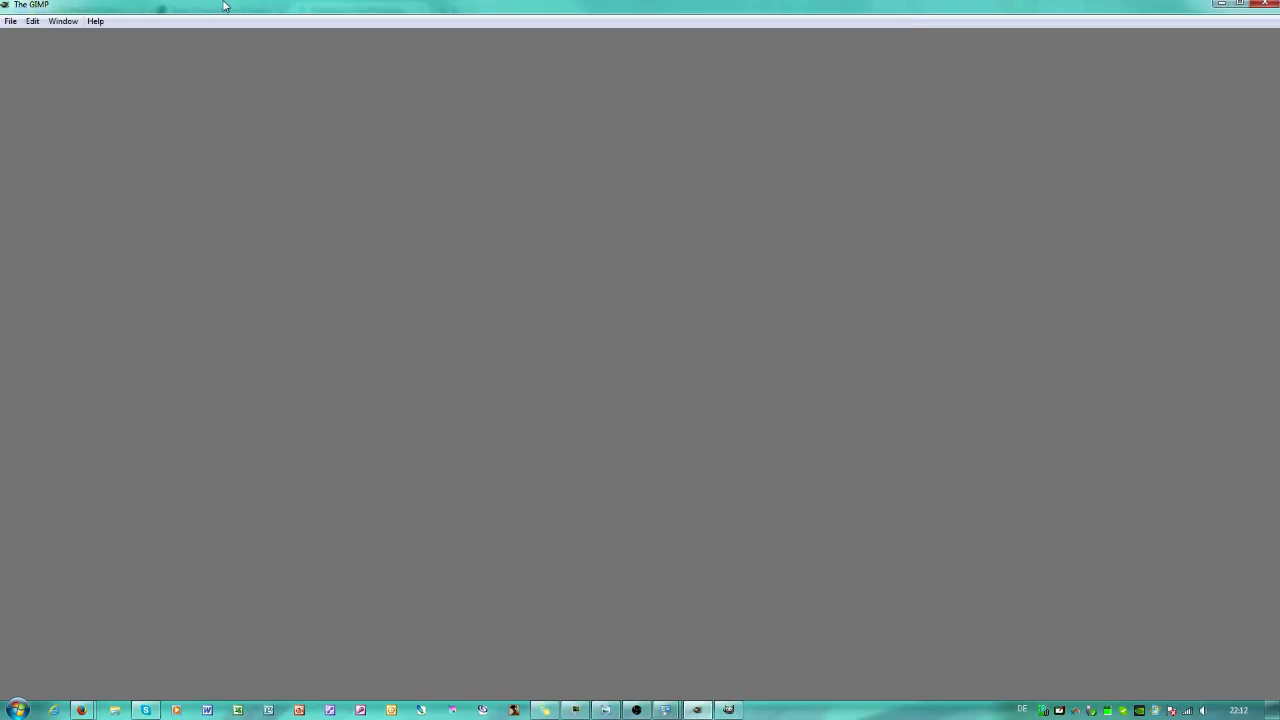
left_click(14, 24)
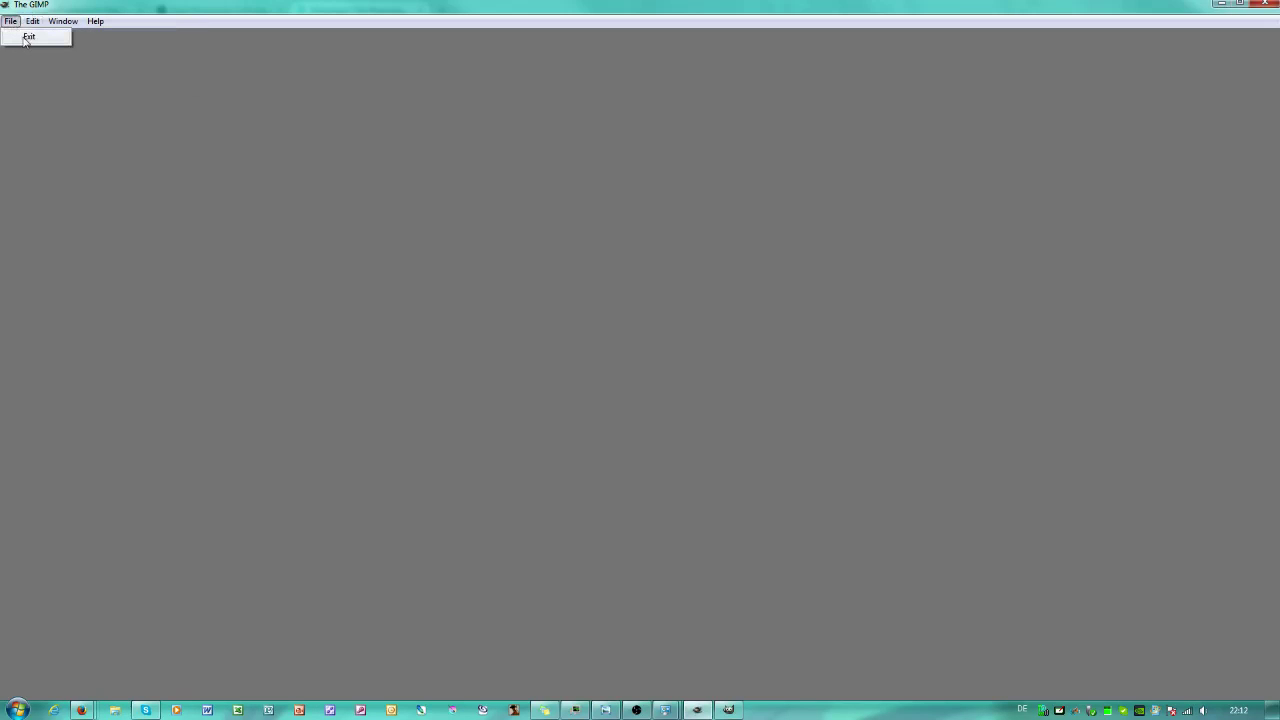
left_click(28, 40)
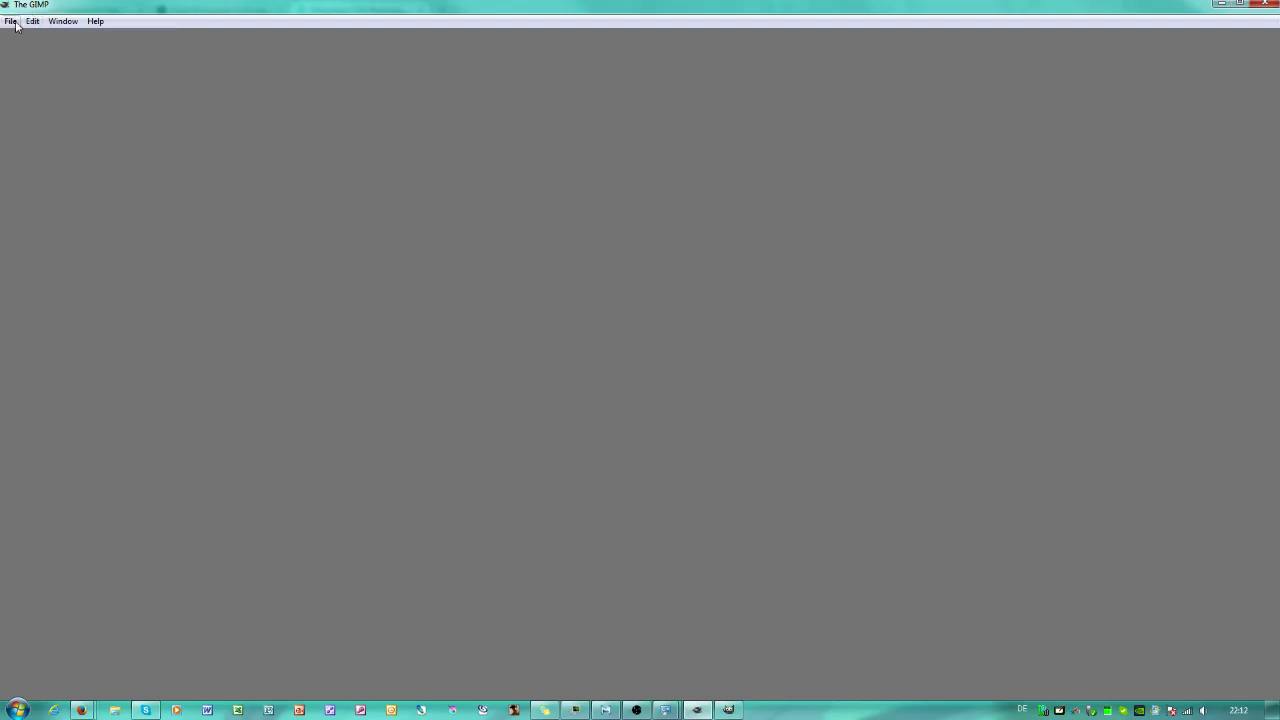
left_click(11, 21)
mouse_move(697, 709)
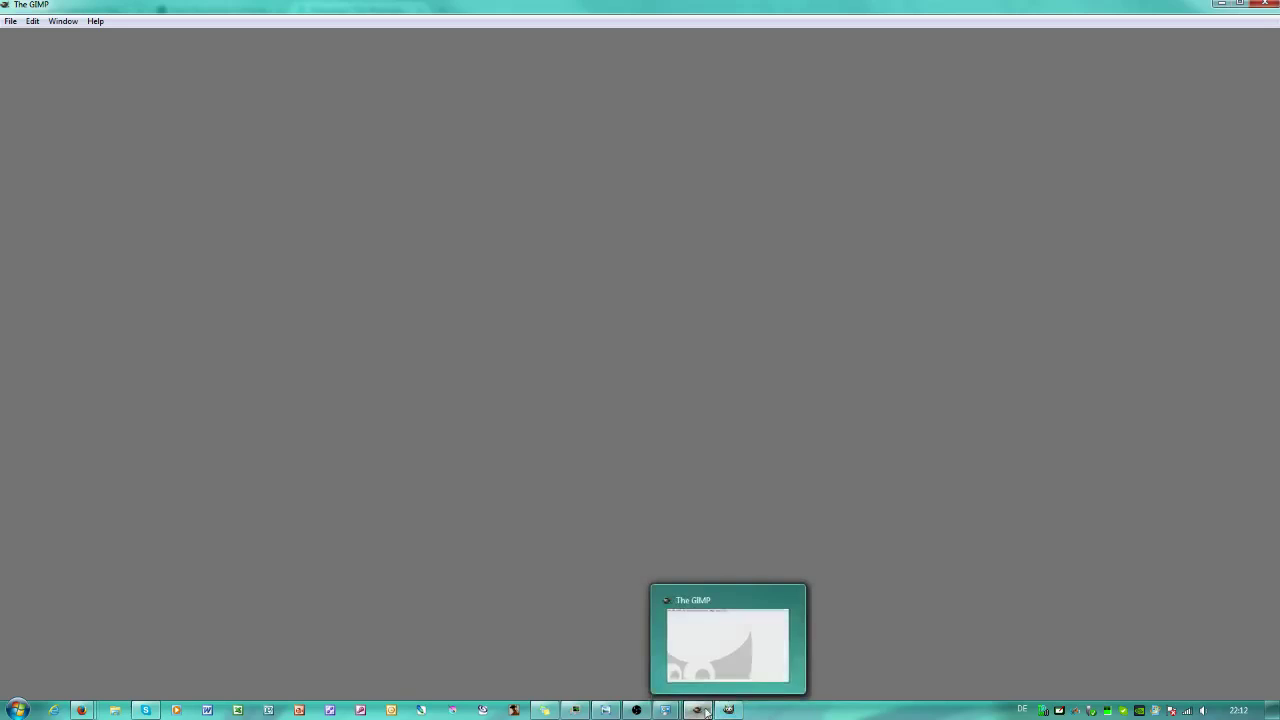
- Restore GIMP's image window, toolbox and brushes panel
left_click(728, 709)
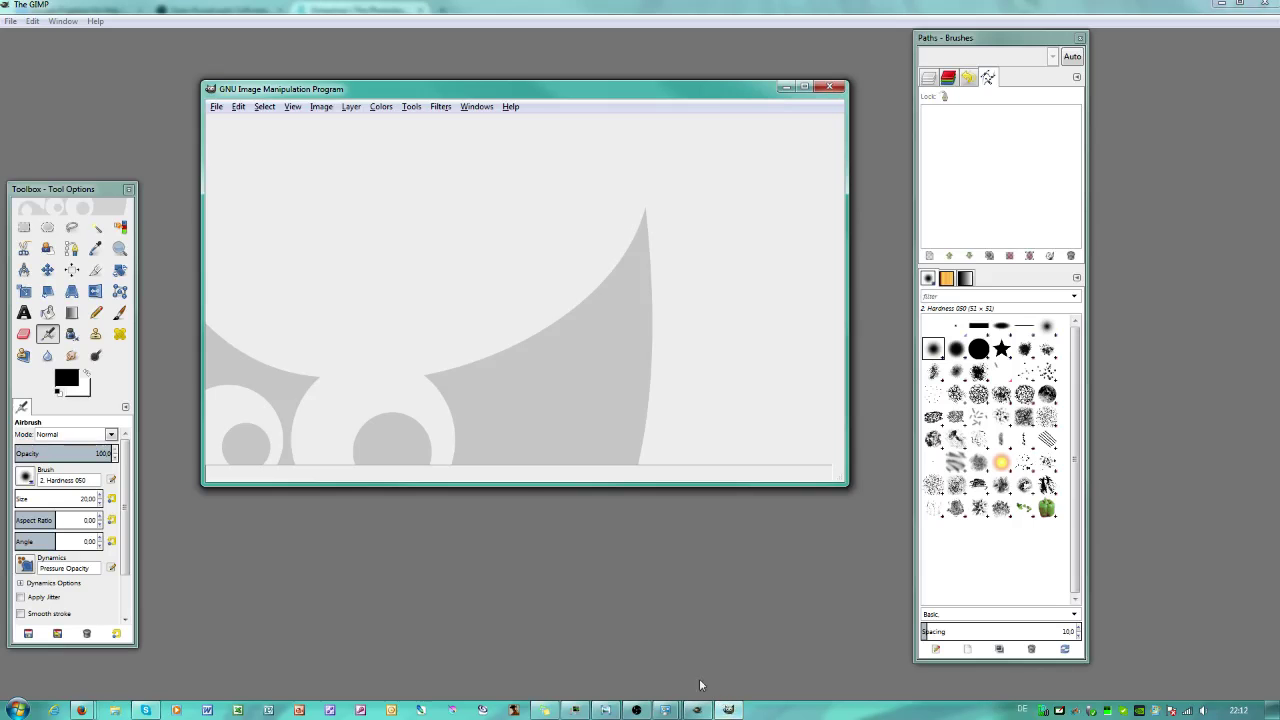
left_click(128, 497)
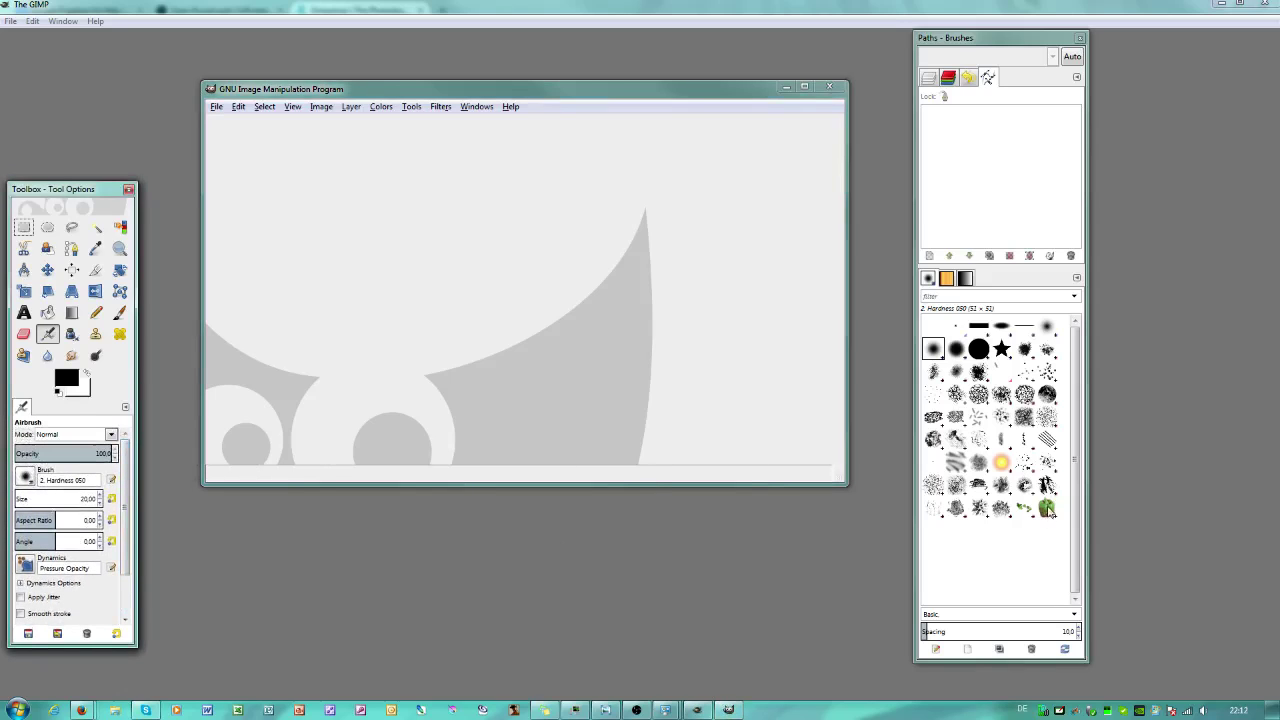
left_click(1076, 420)
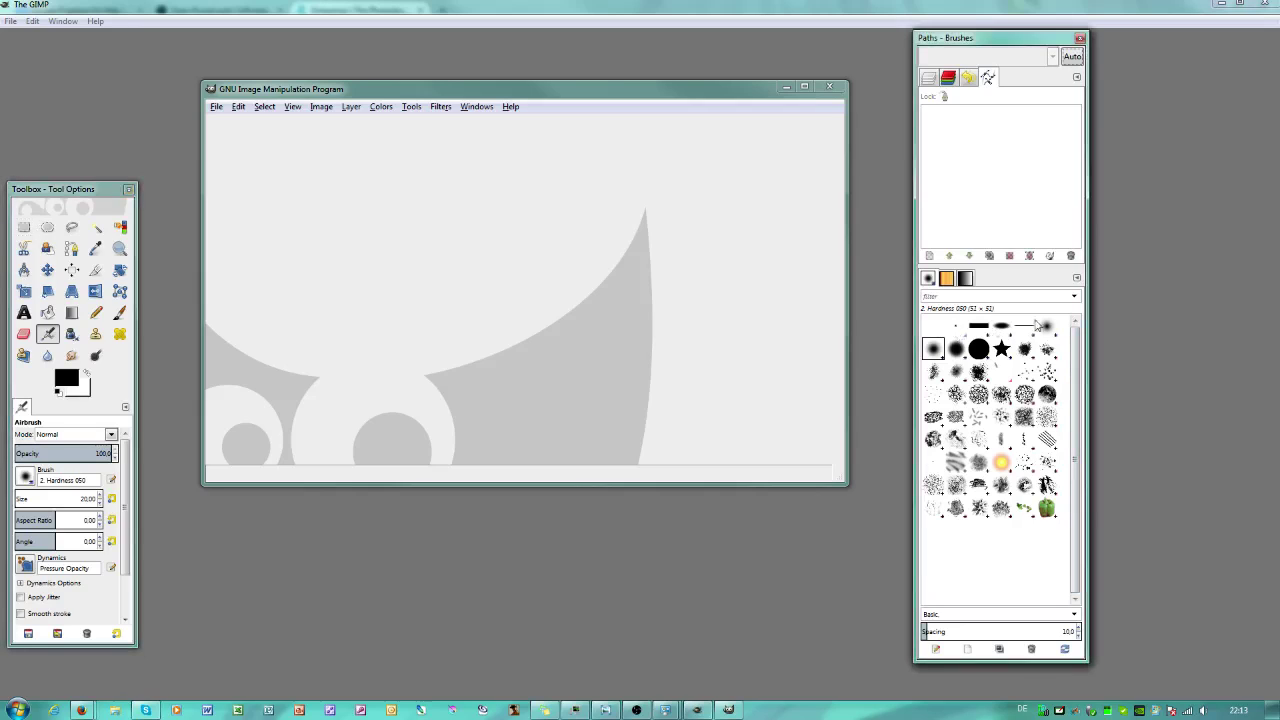
- Try the Clipboard, Hardness 100 and Acrylic 05 brushes, settling on Acrylic 02
left_click(929, 326)
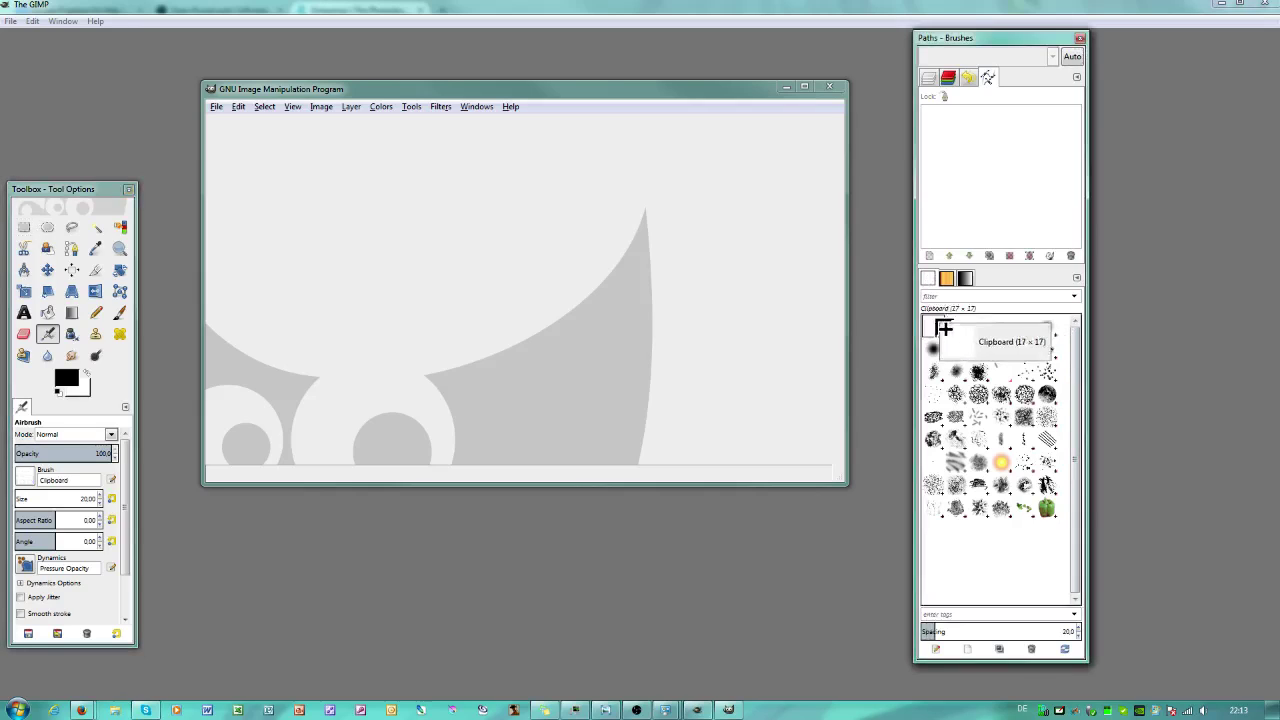
left_click(983, 352)
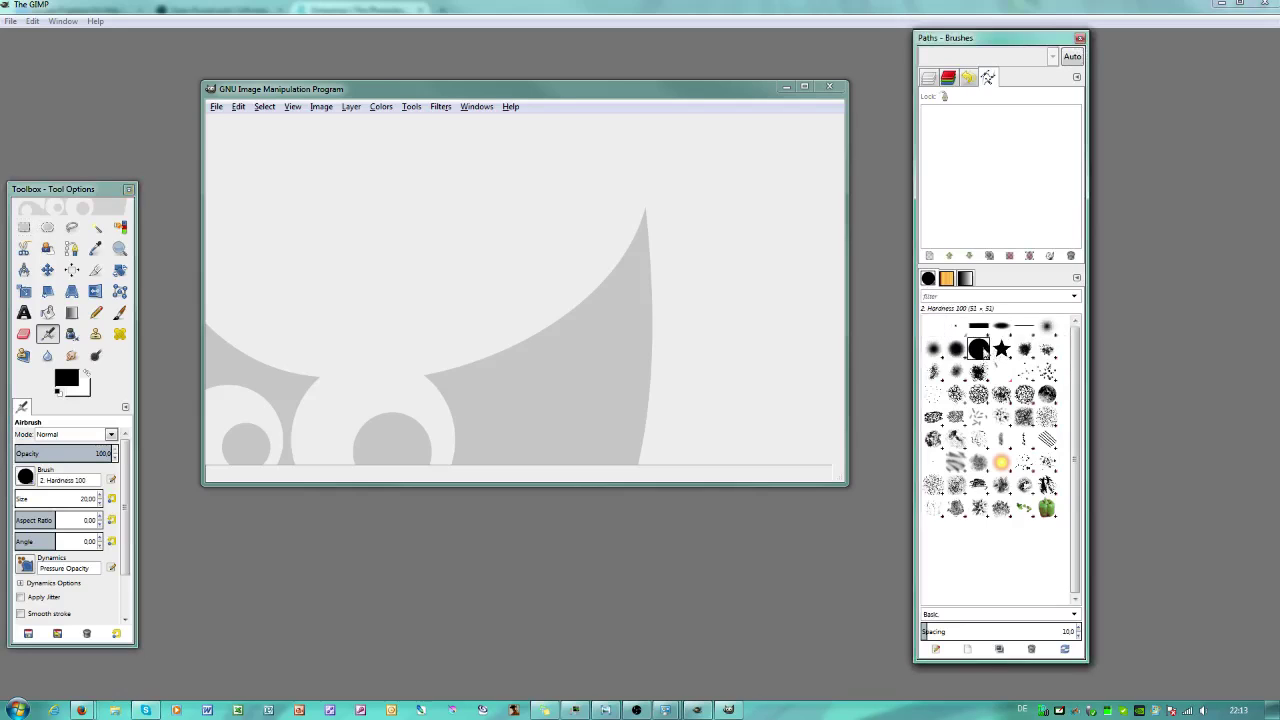
left_click(978, 372)
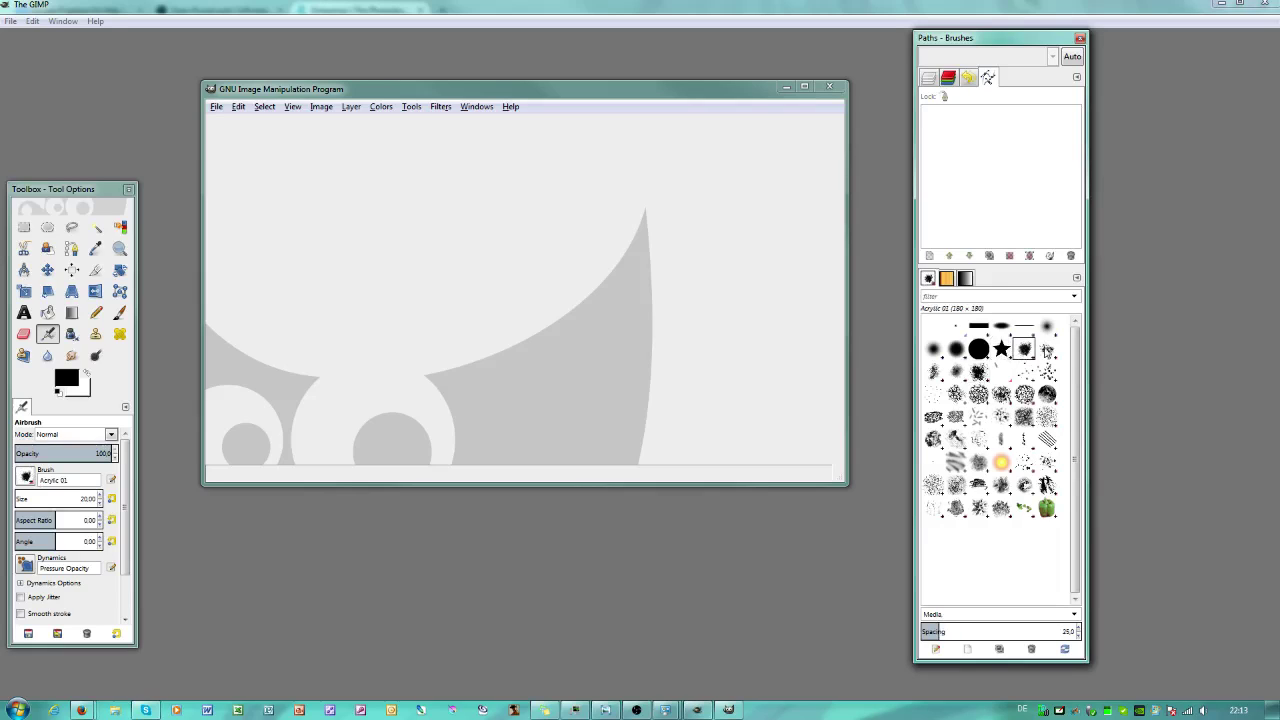
left_click(1046, 350)
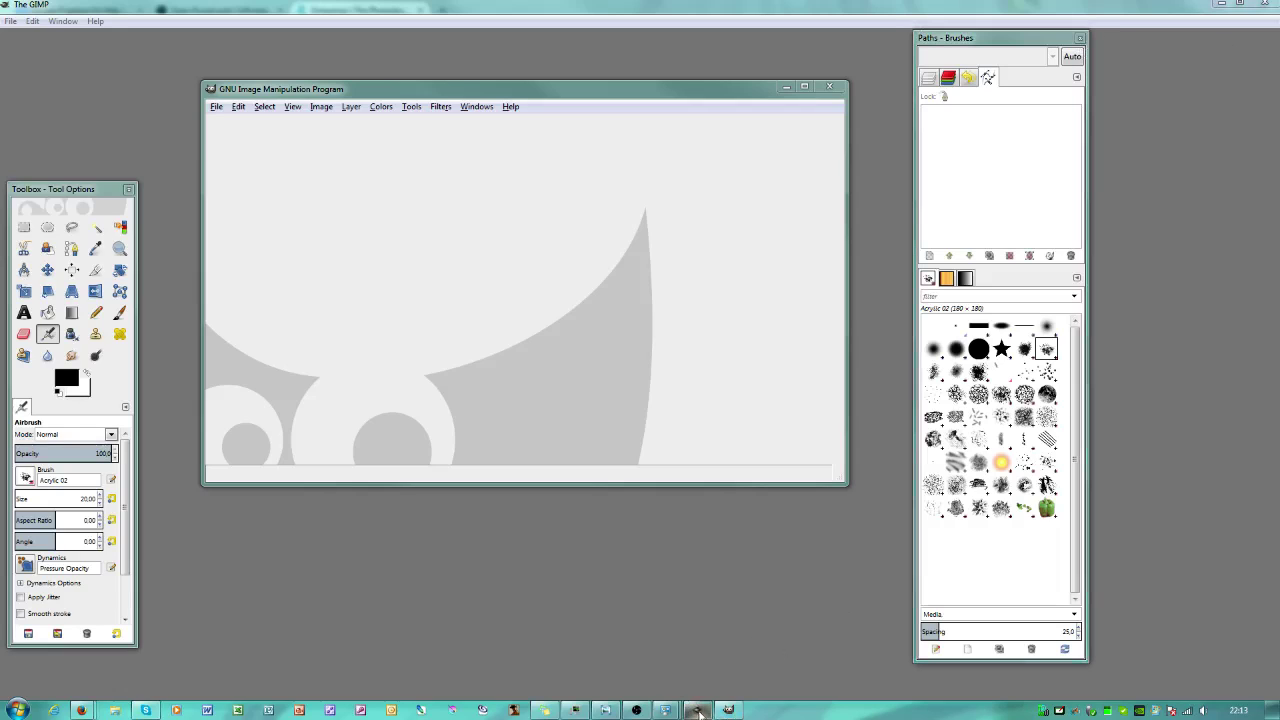
- Force-quit the unresponsive GIMP with File > Quit and End Now, dismissing the leftover warning
right_click(696, 710)
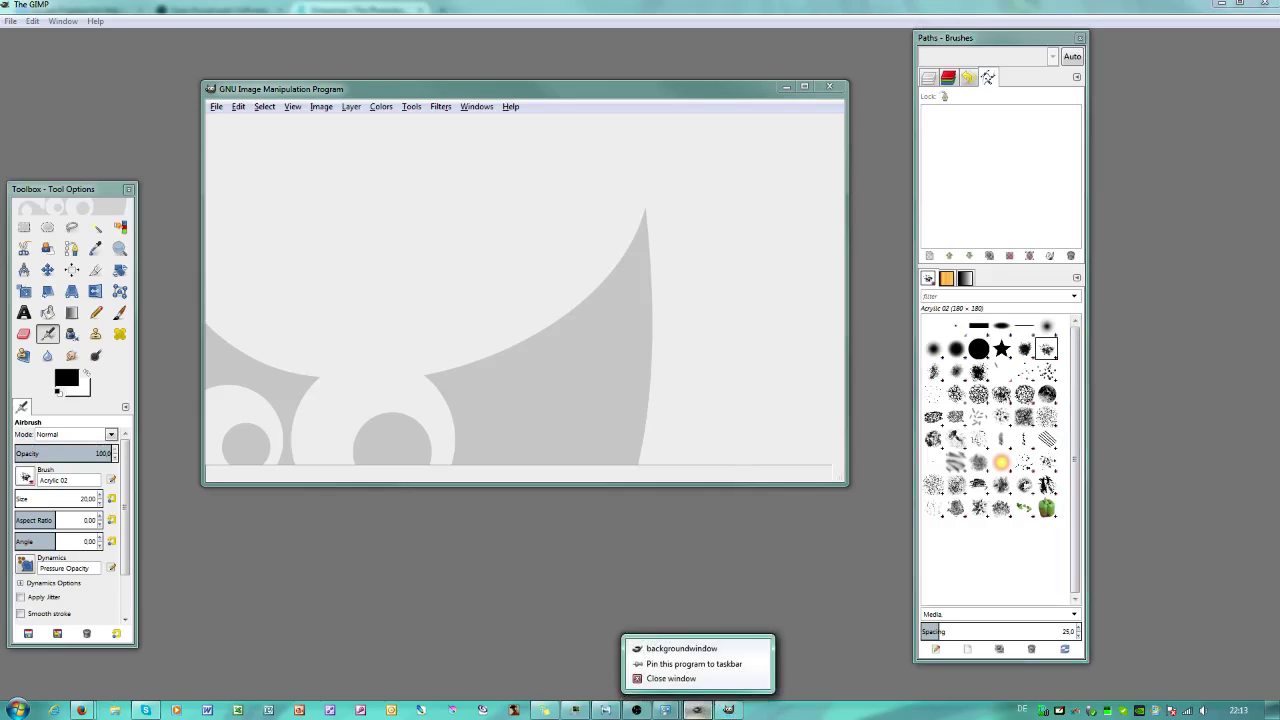
key("Escape")
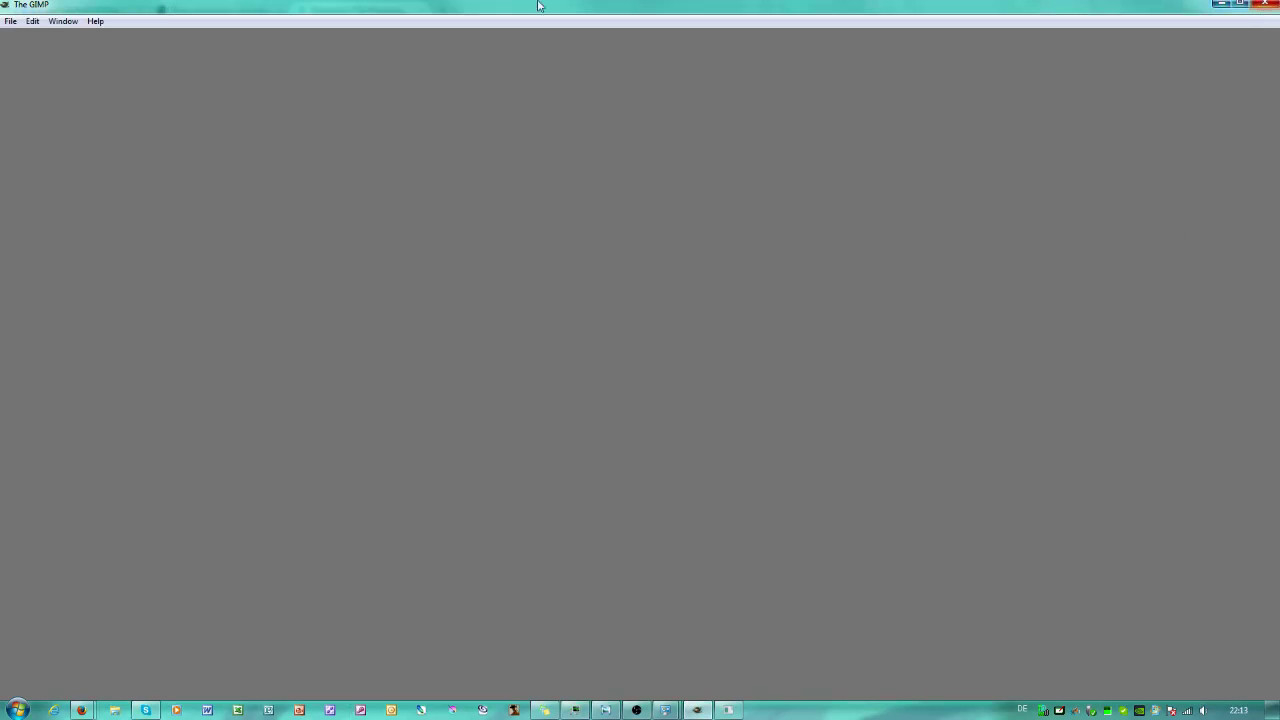
left_click(9, 21)
left_click(28, 34)
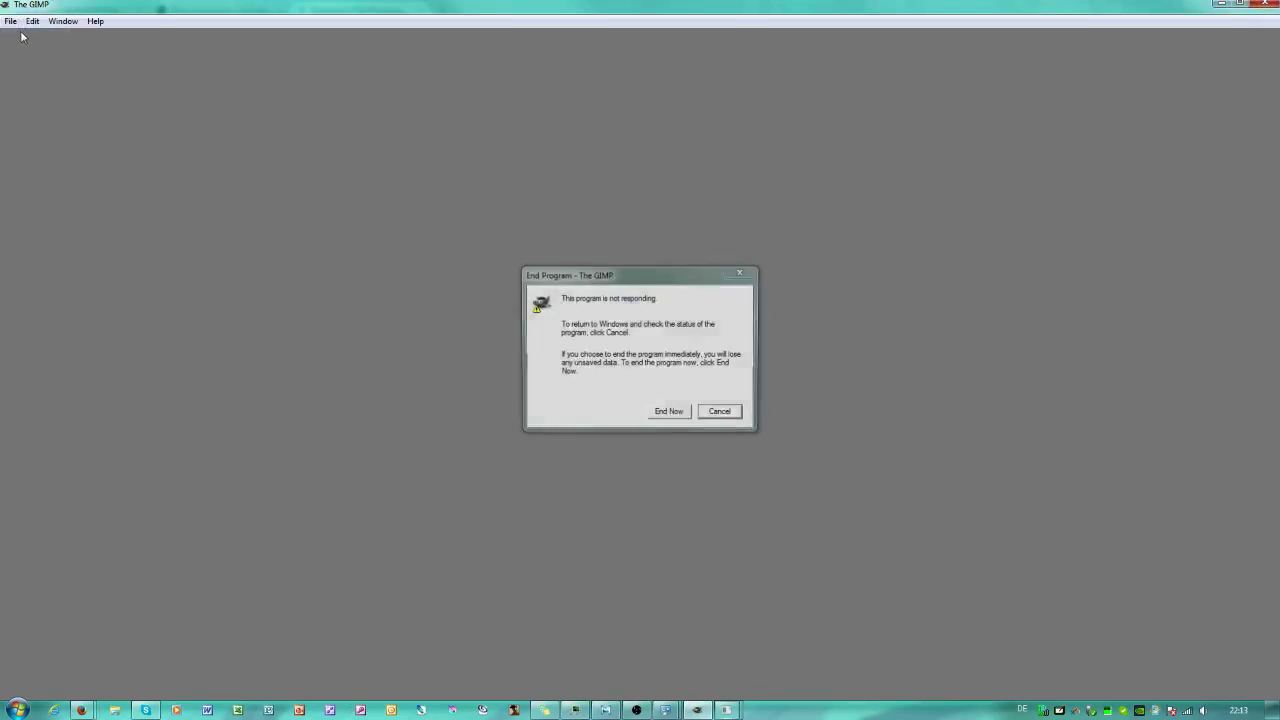
left_click(666, 414)
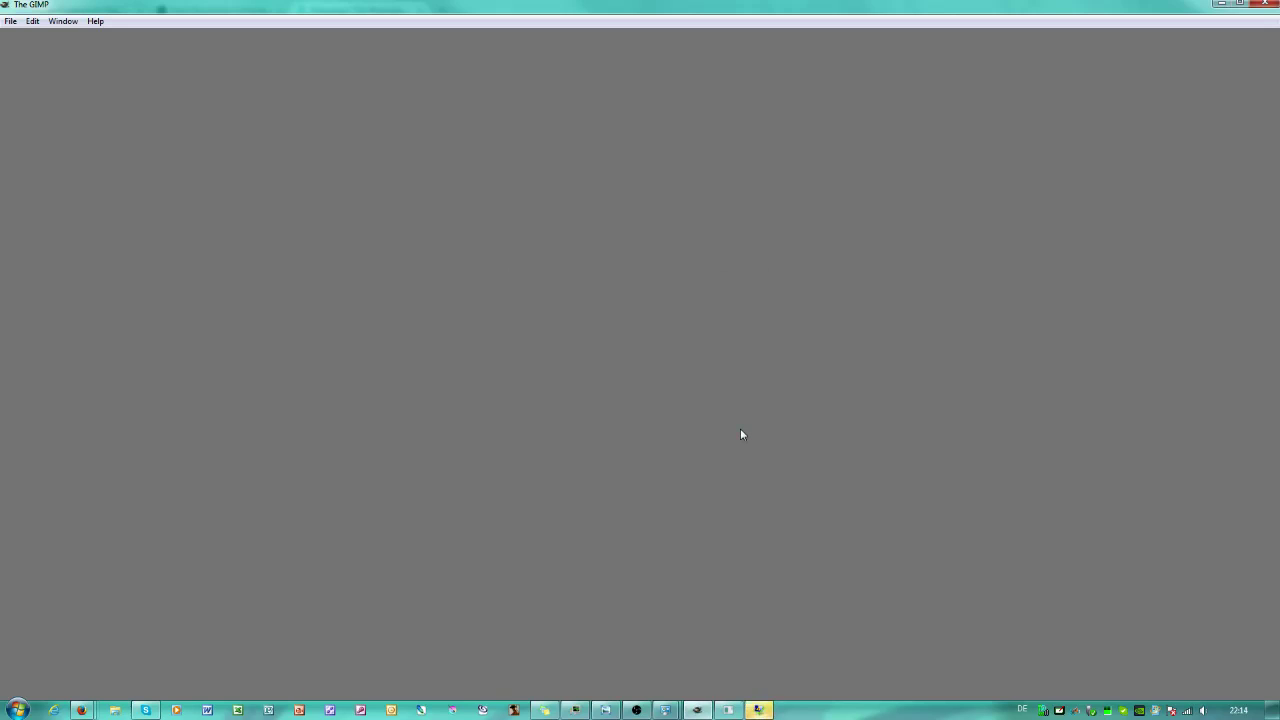
left_click(758, 710)
left_click(722, 371)
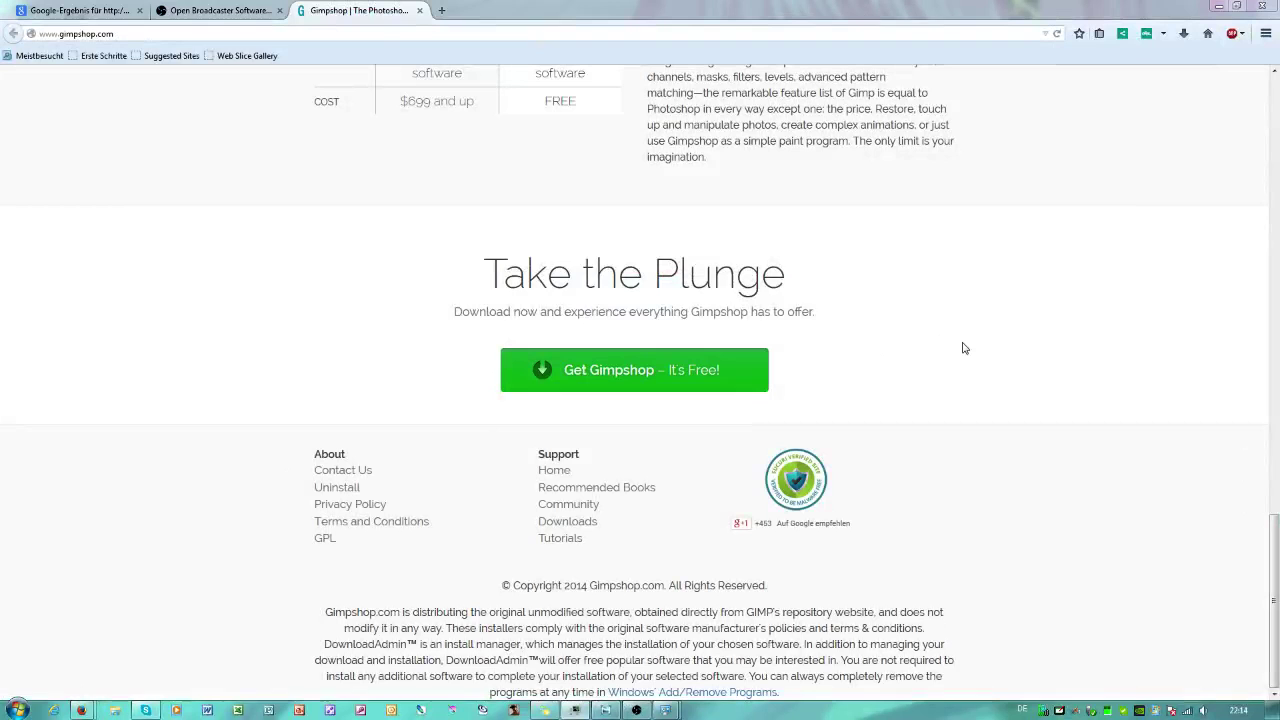
- Scroll through the gimpshop.com Features and Tools sections, ending at 'Welcome to Gimpshop'
scroll(944, 349, "up", 5)
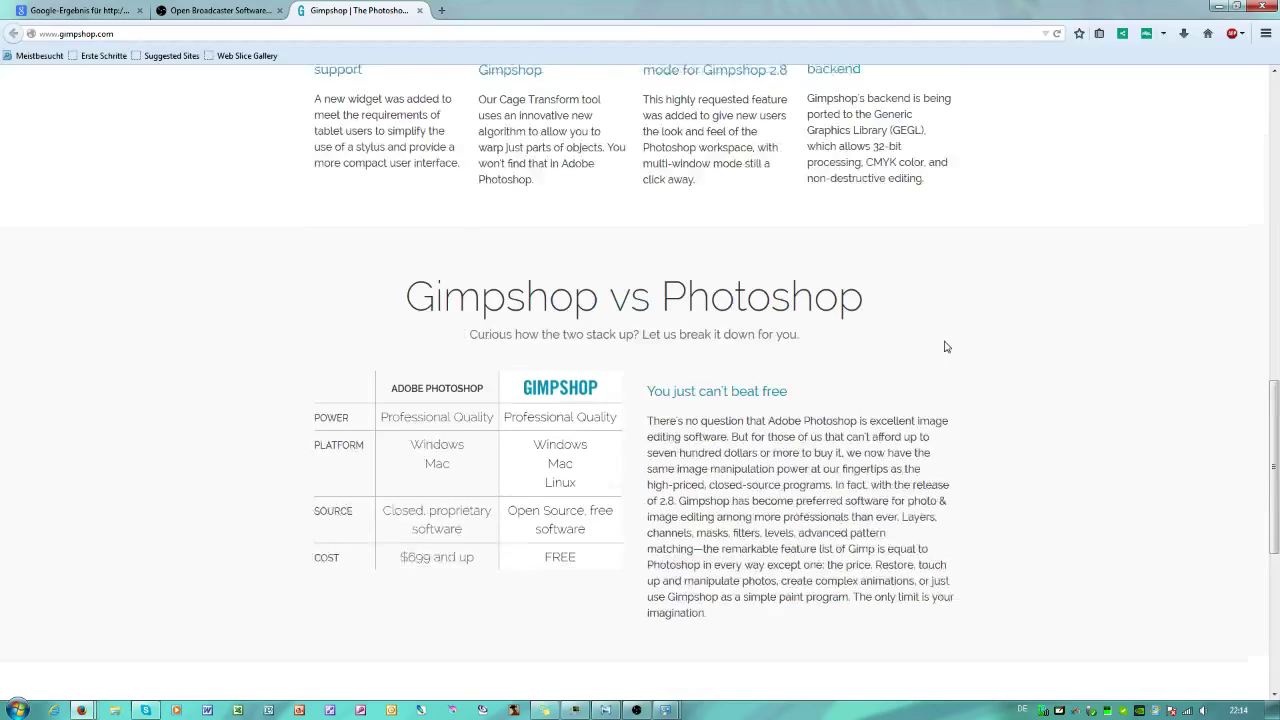
scroll(945, 348, "up", 4)
scroll(946, 346, "up", 2)
scroll(946, 347, "down", 3)
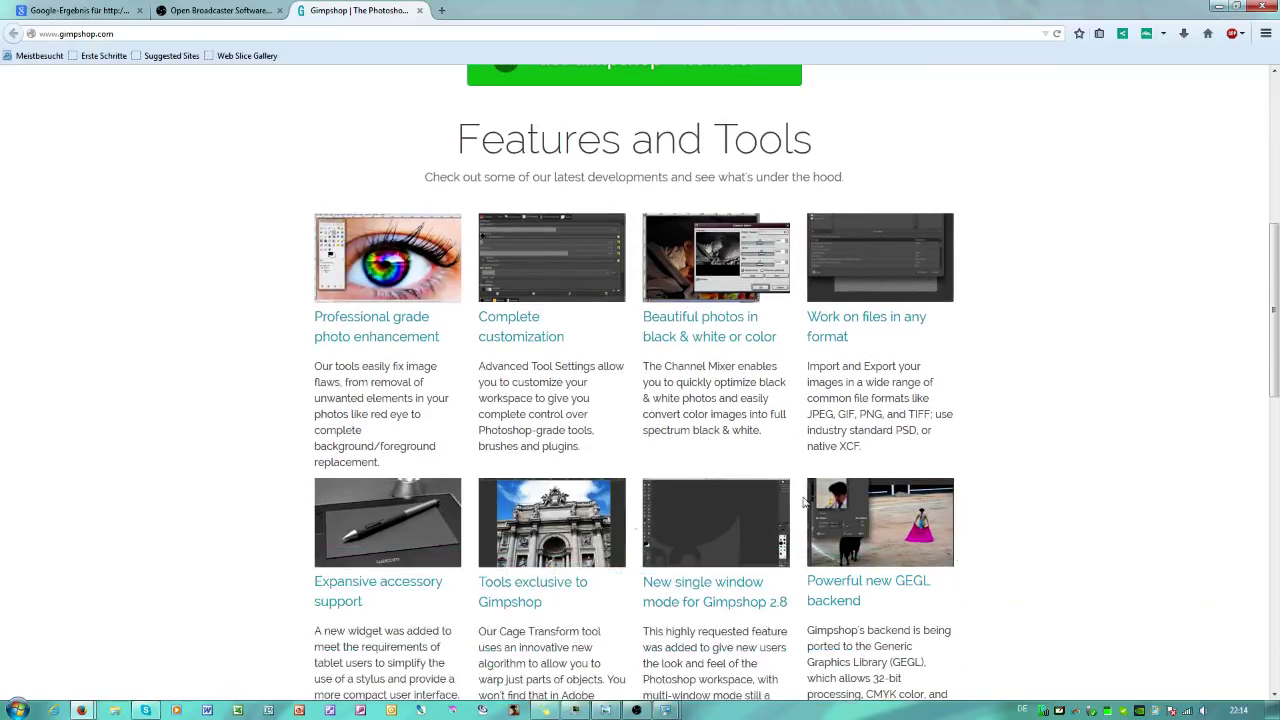
scroll(966, 474, "up", 7)
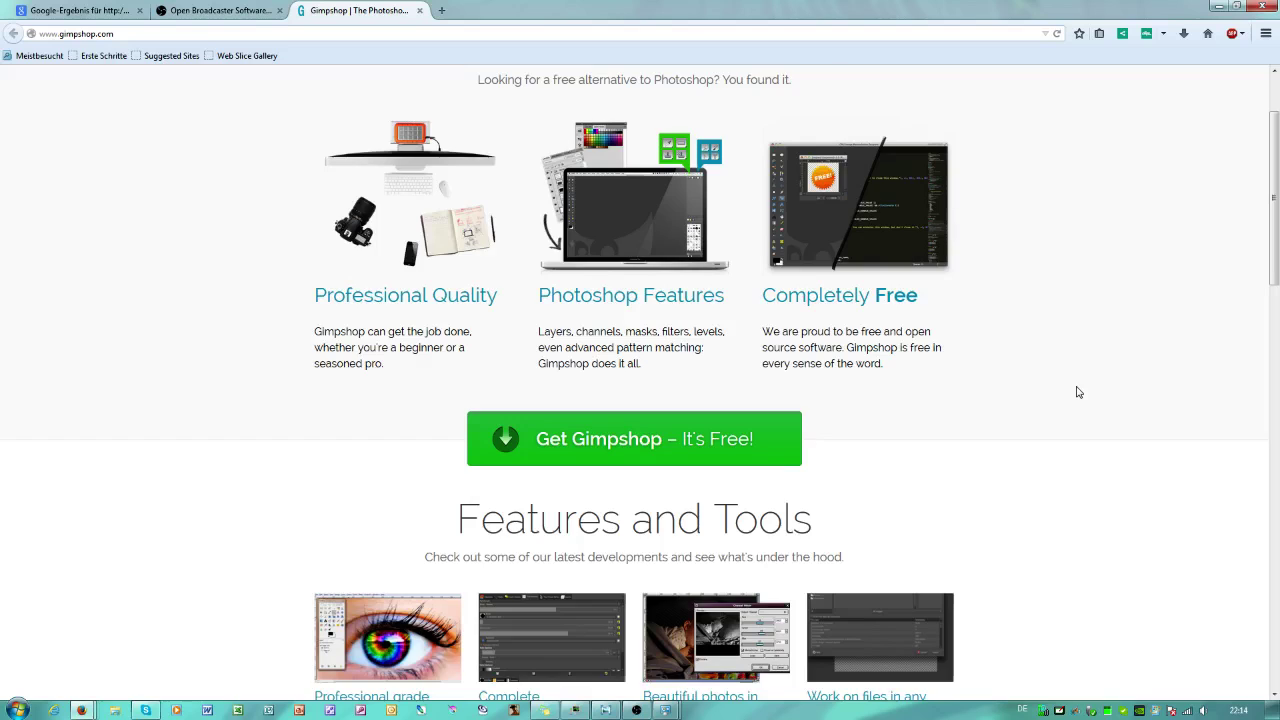
scroll(1078, 392, "up", 2)
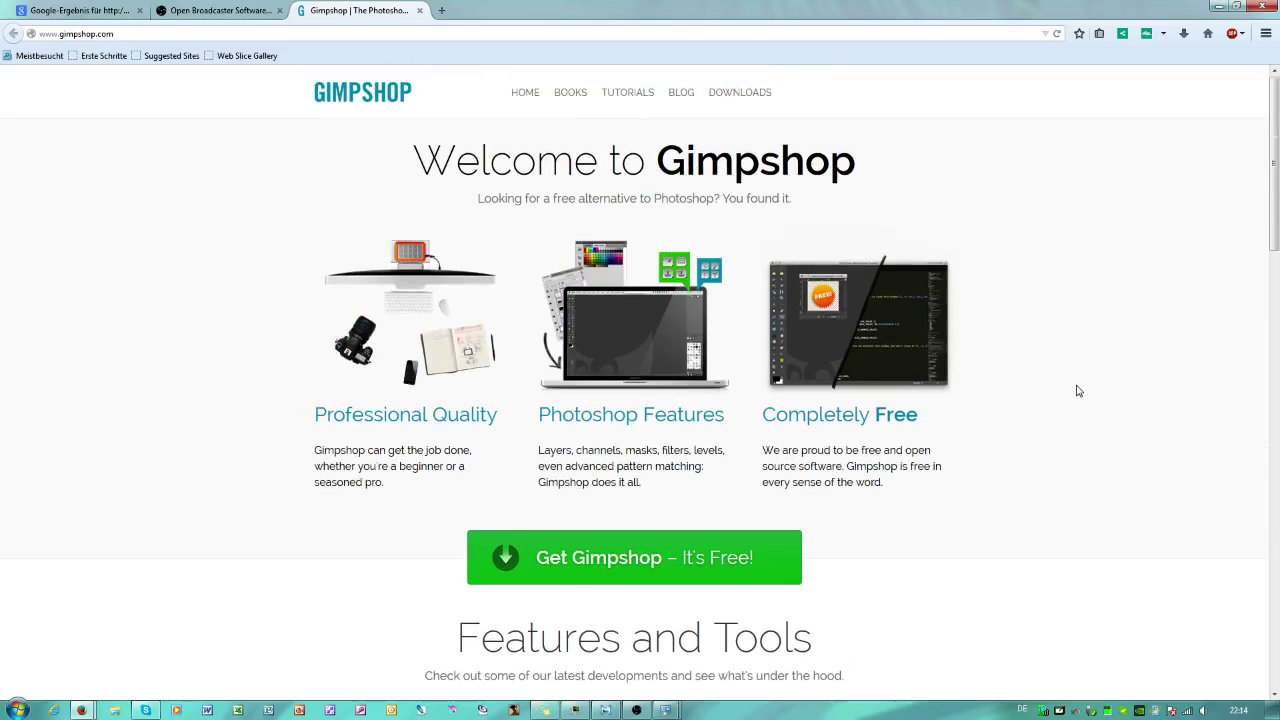
scroll(1078, 391, "down", 3)
scroll(1078, 391, "down", 2)
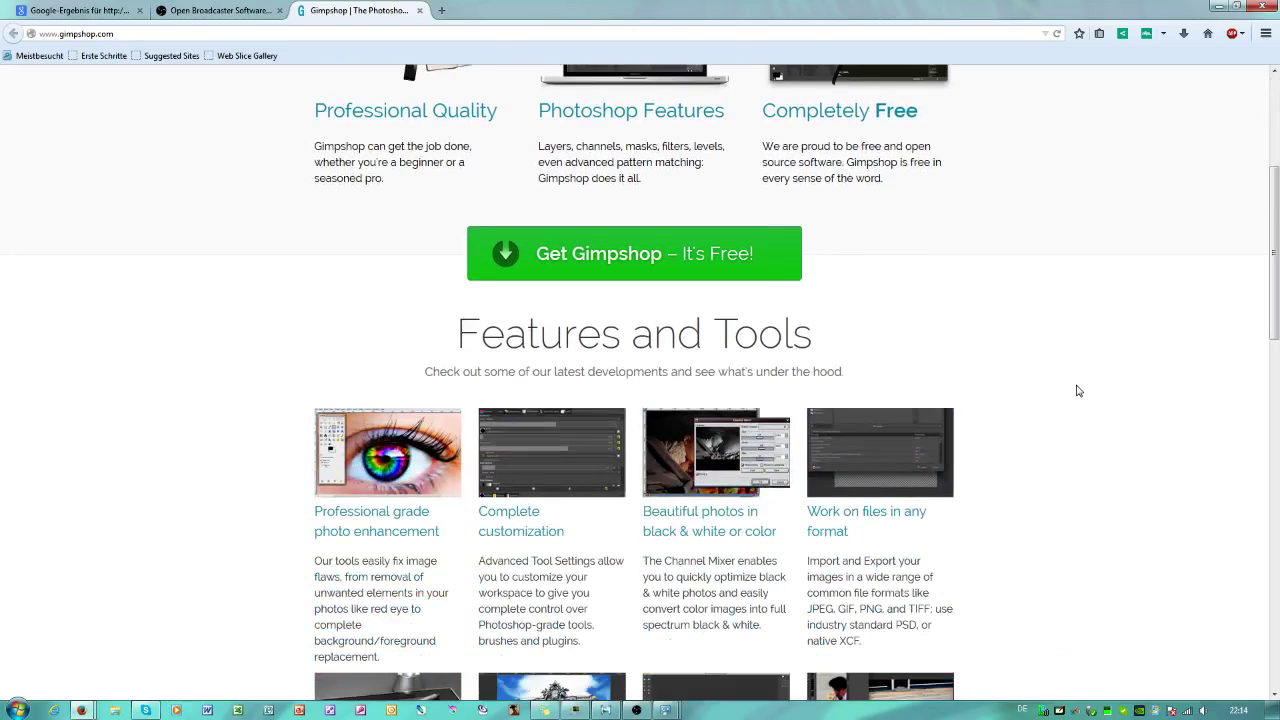
scroll(1078, 391, "down", 5)
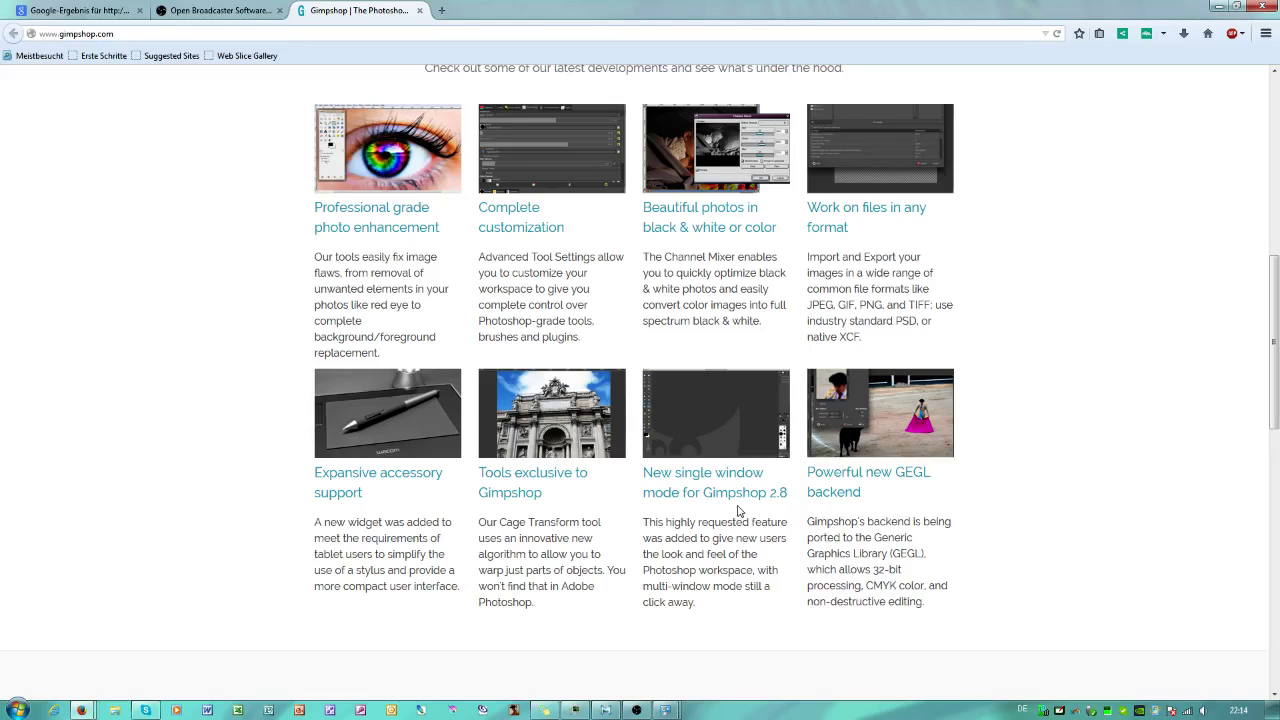
scroll(741, 511, "up", 10)
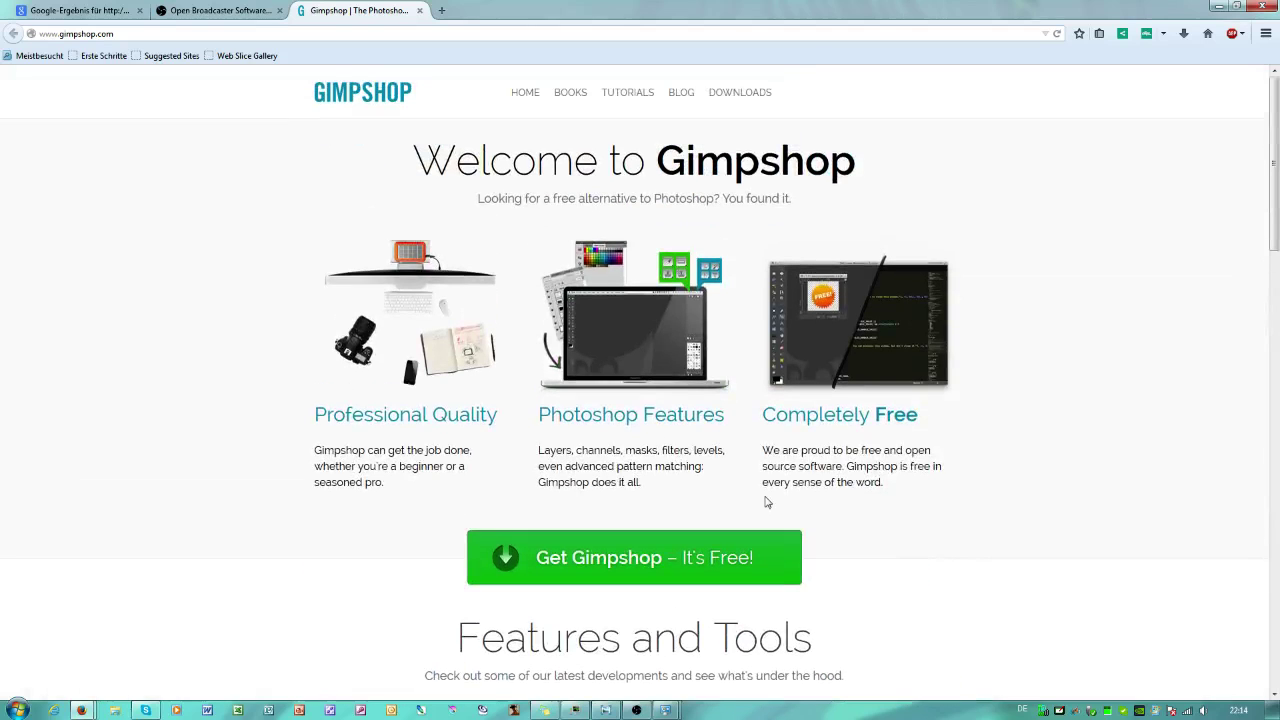
- Glance at Firefox's recent downloads, then view the Gimpshop Downloads page for Windows and Mac
left_click(1183, 34)
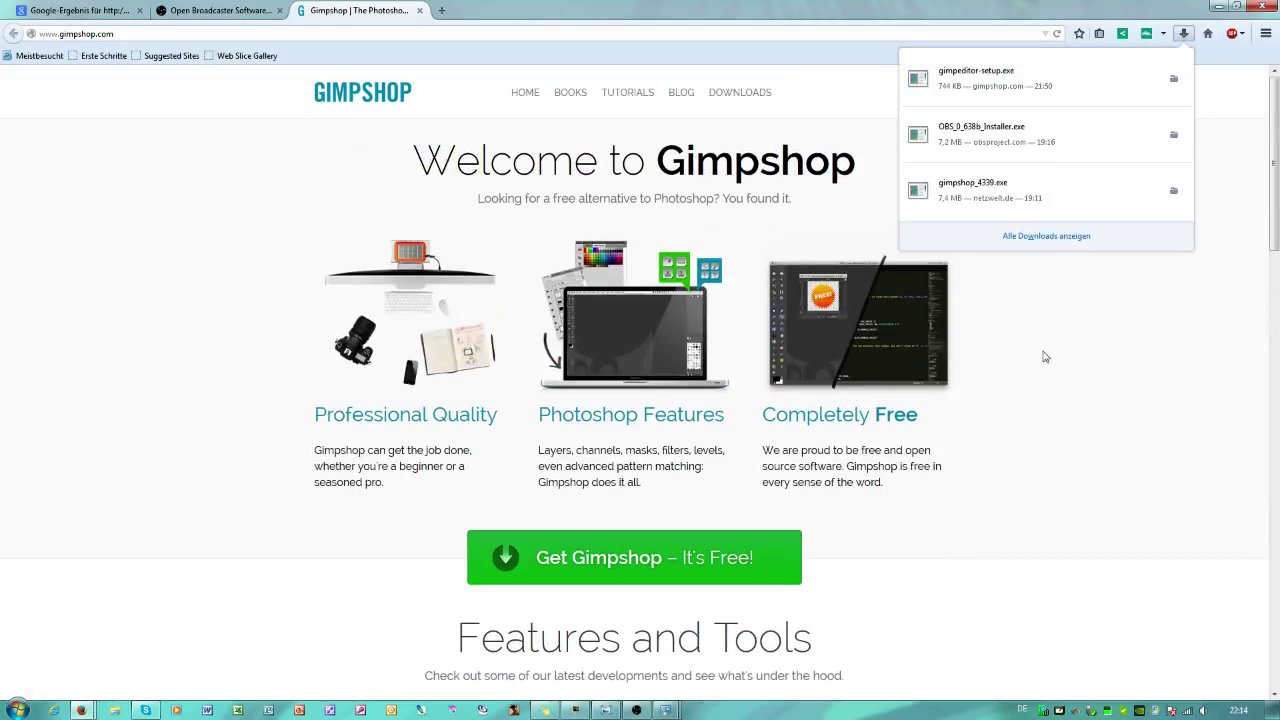
left_click(1073, 412)
scroll(1071, 408, "down", 1)
scroll(1071, 408, "up", 1)
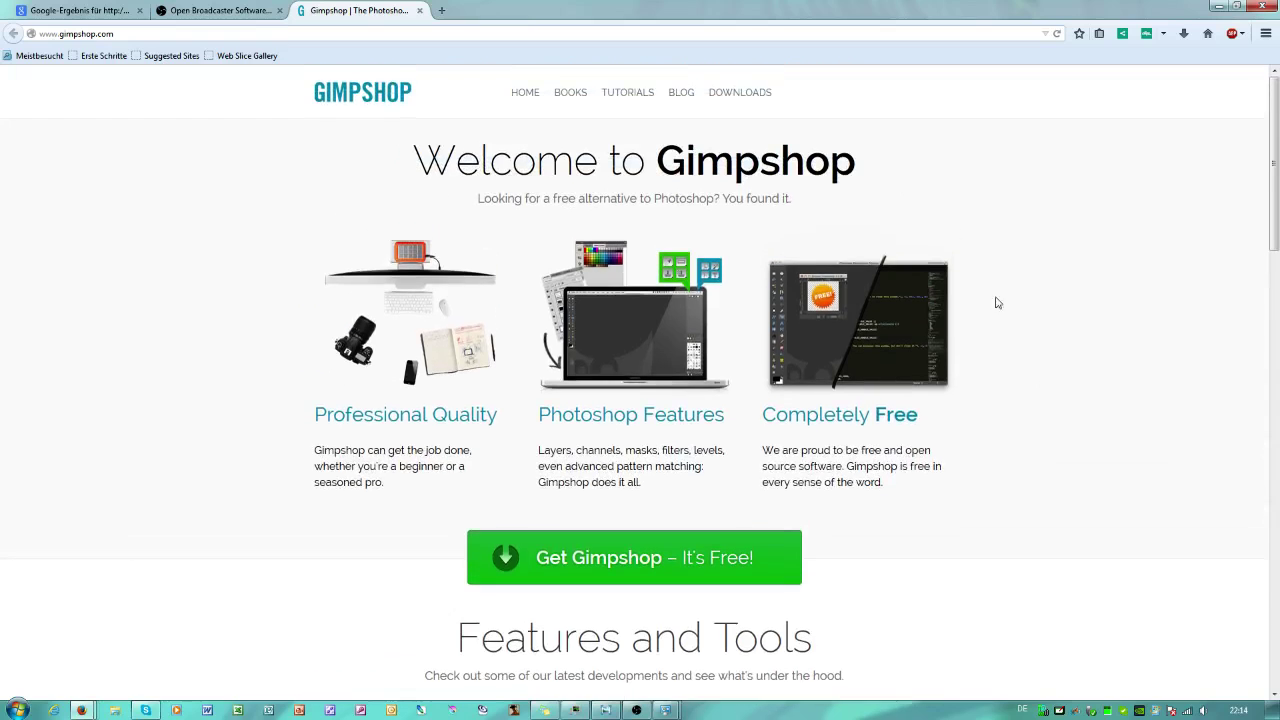
left_click(731, 94)
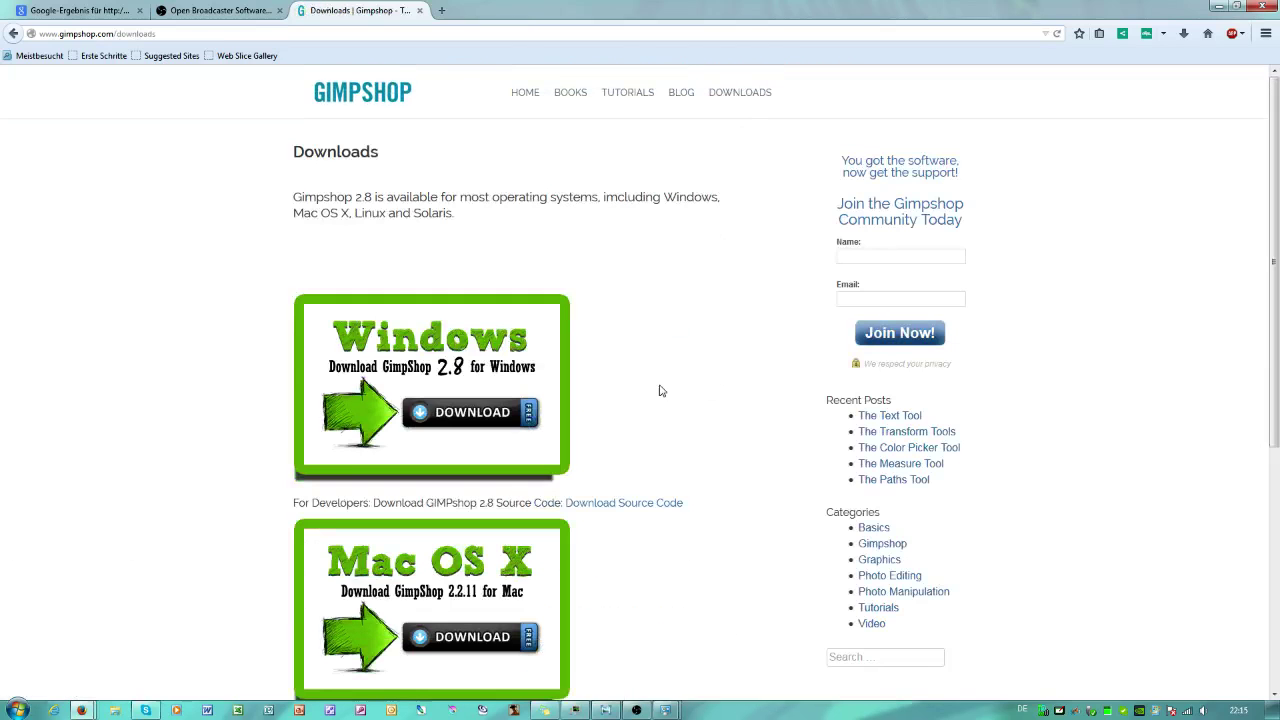
scroll(663, 390, "down", 2)
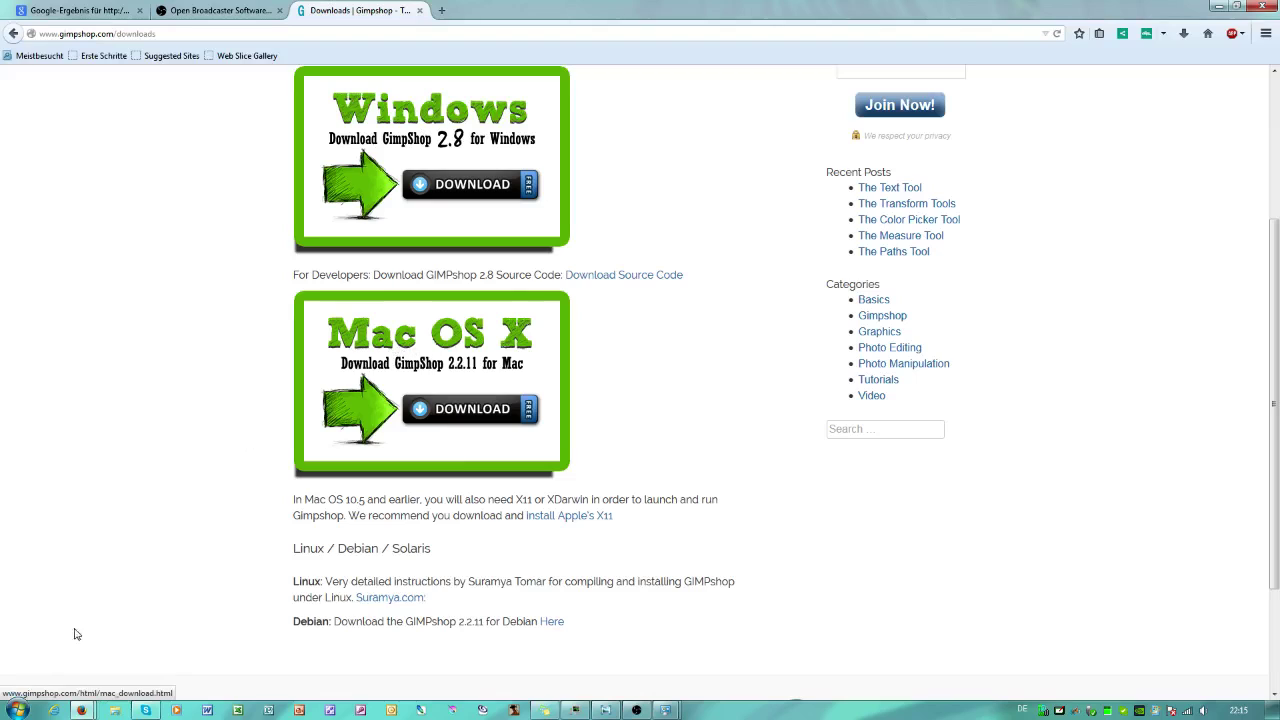
- Switch to the Open Broadcaster Software tab
left_click(17, 710)
left_click(17, 710)
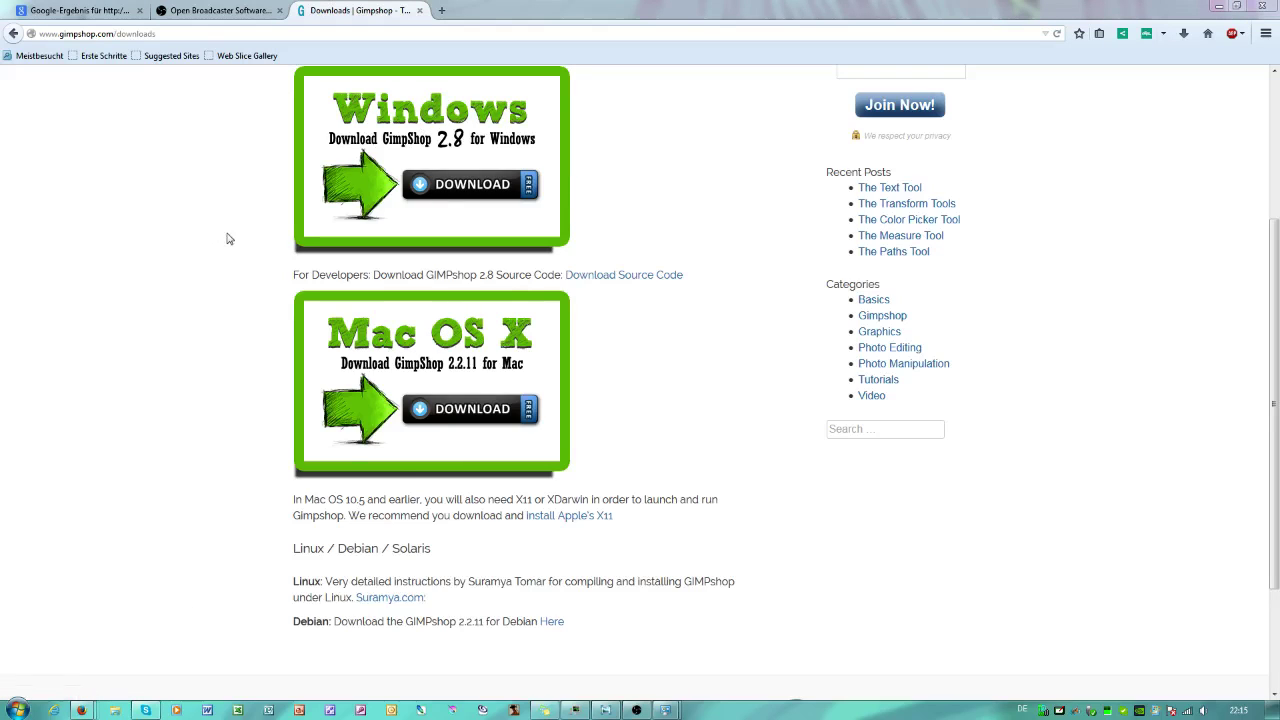
left_click(262, 7)
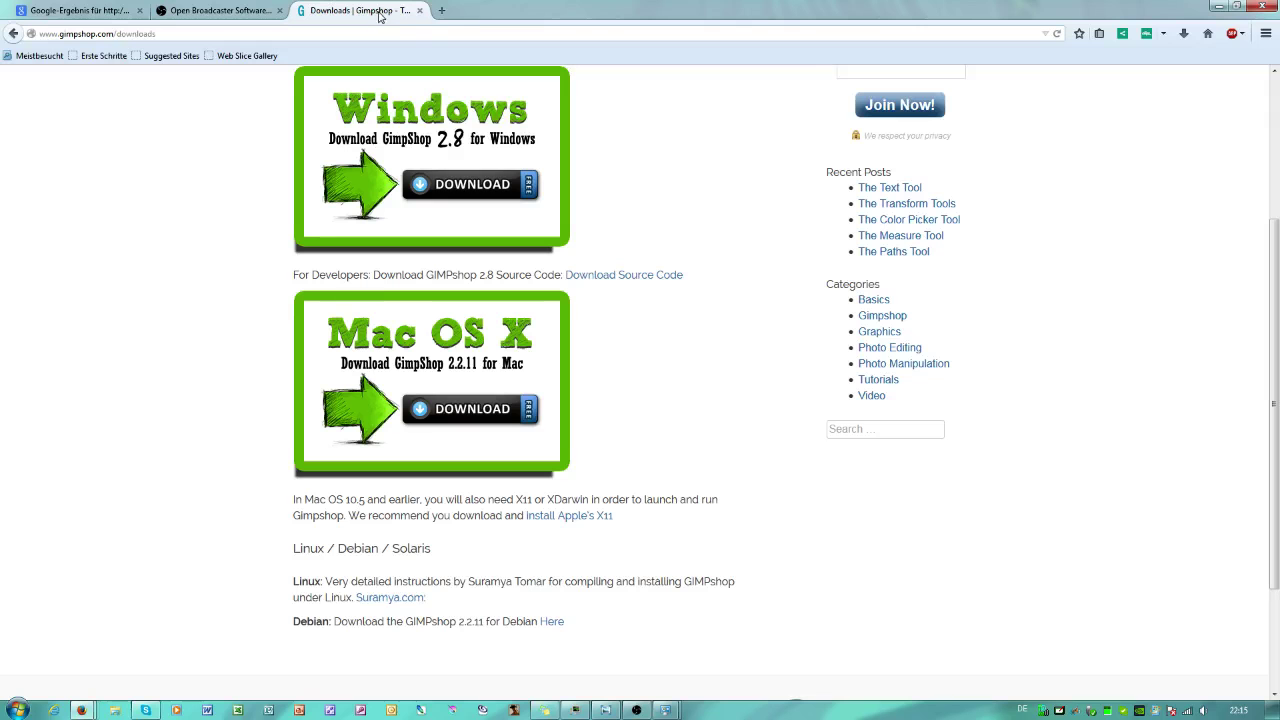
- Switch back to the Gimpshop Downloads tab
left_click(380, 12)
mouse_move(81, 710)
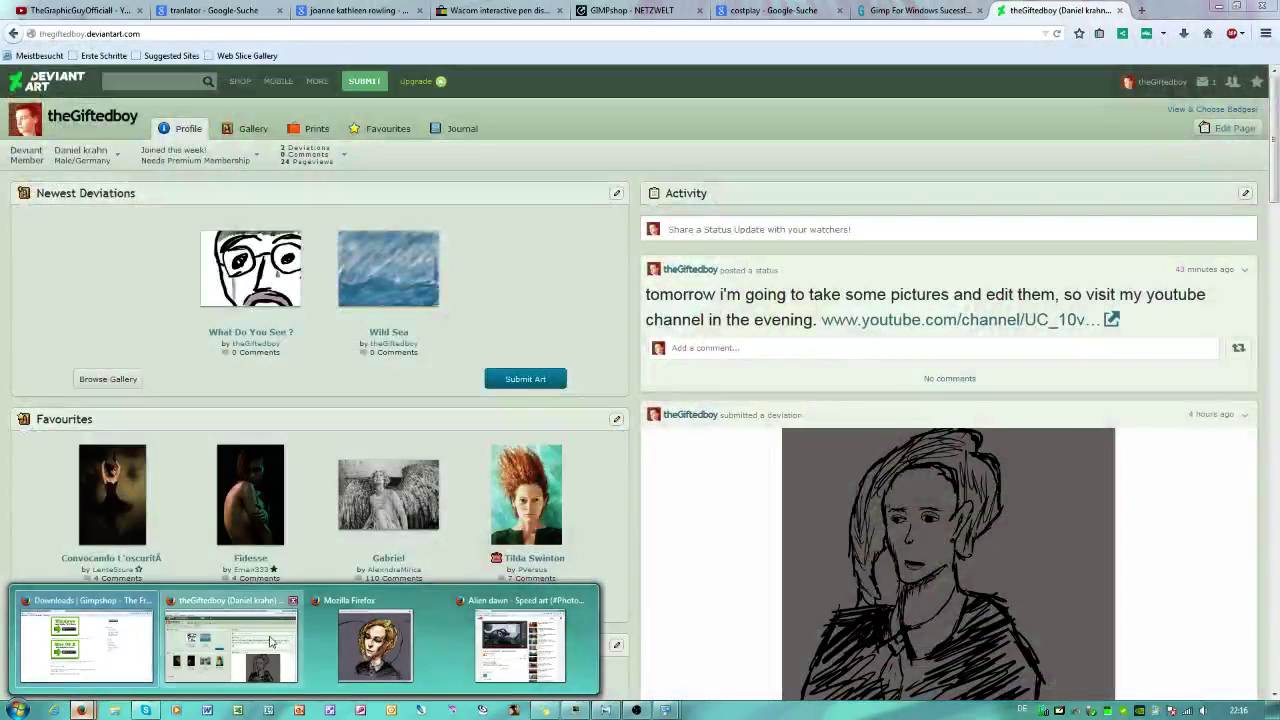
- Bring the DeviantArt profile window forward and skim its newest deviations
left_click(270, 641)
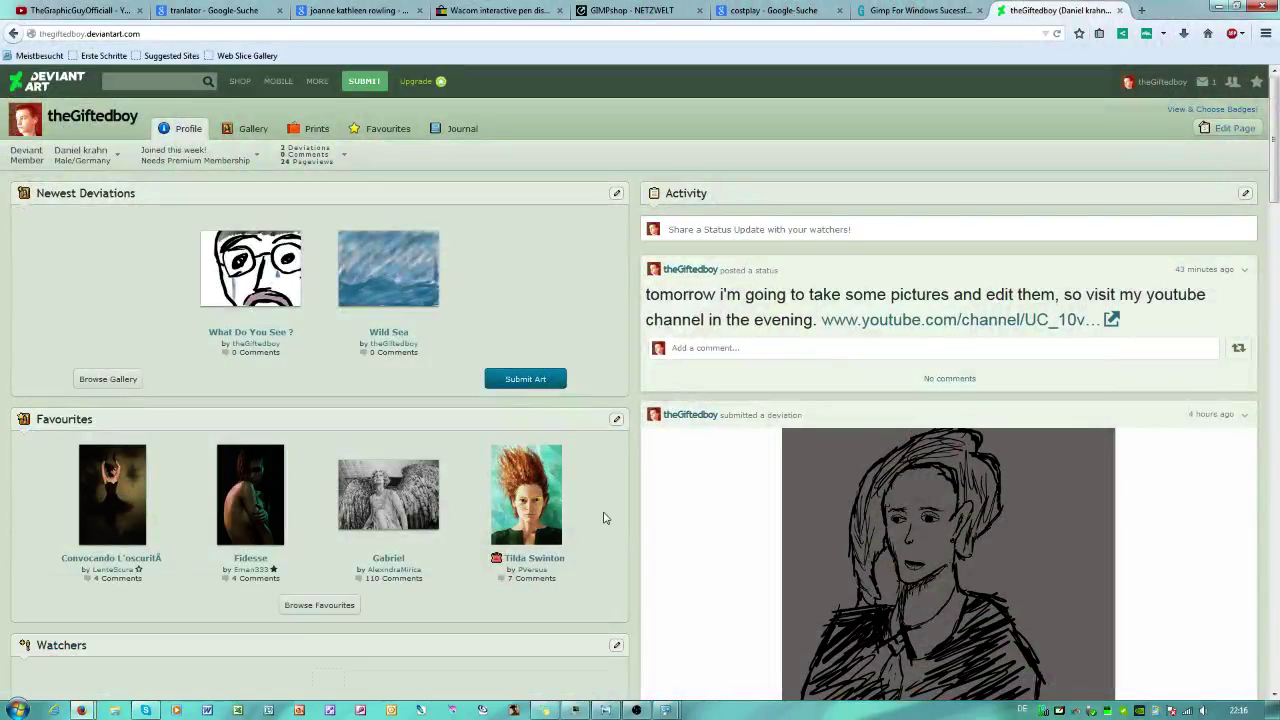
scroll(616, 139, "down", 1)
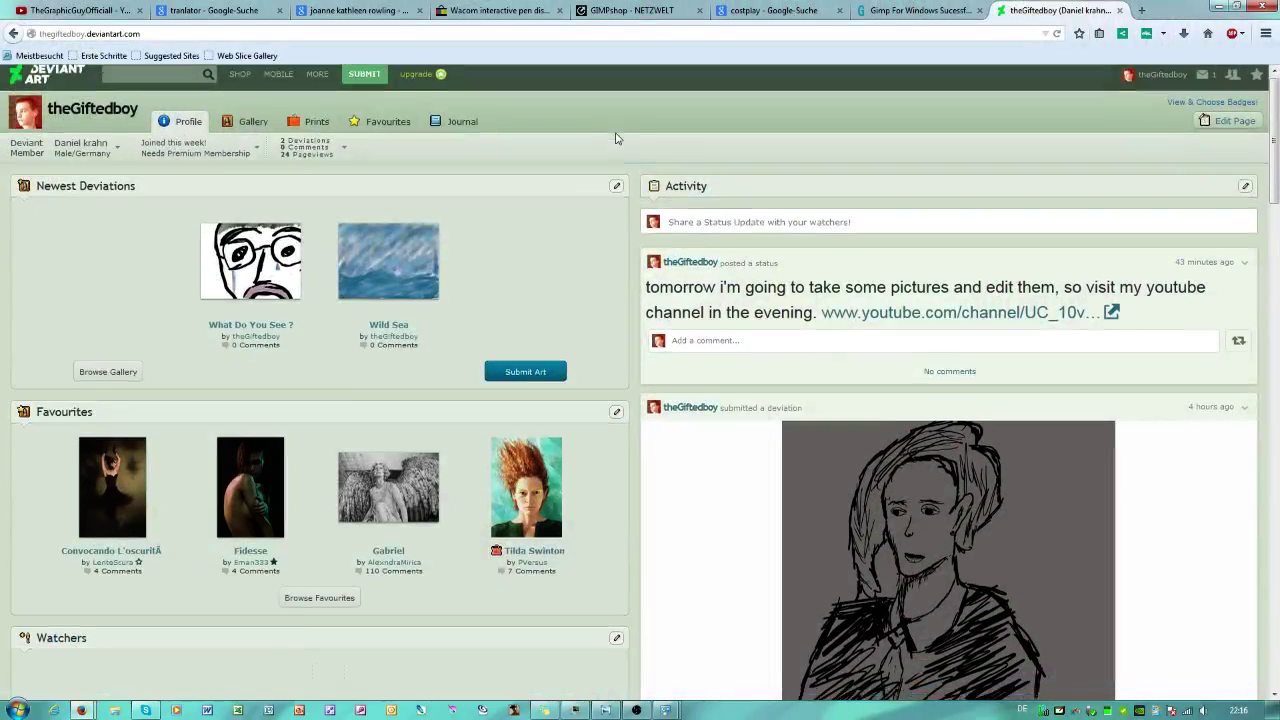
scroll(616, 139, "down", 5)
scroll(616, 139, "down", 2)
scroll(615, 140, "up", 4)
scroll(613, 142, "up", 2)
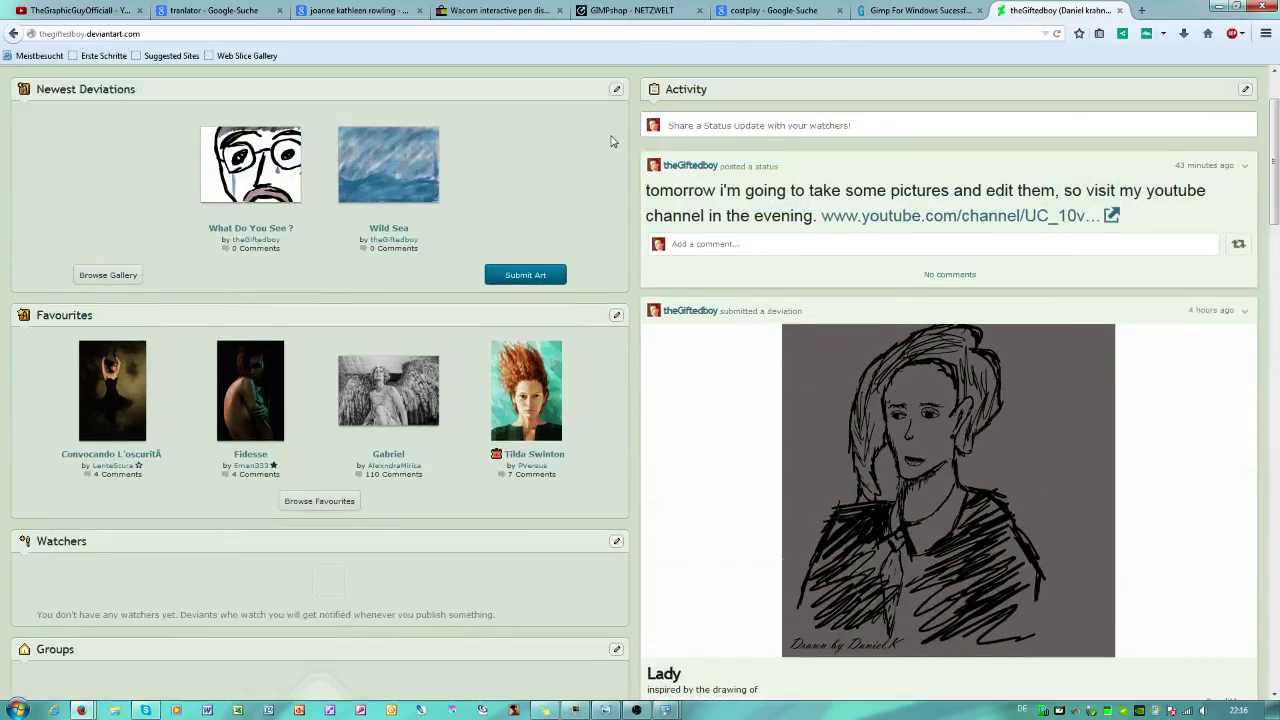
scroll(613, 142, "up", 1)
scroll(605, 140, "up", 1)
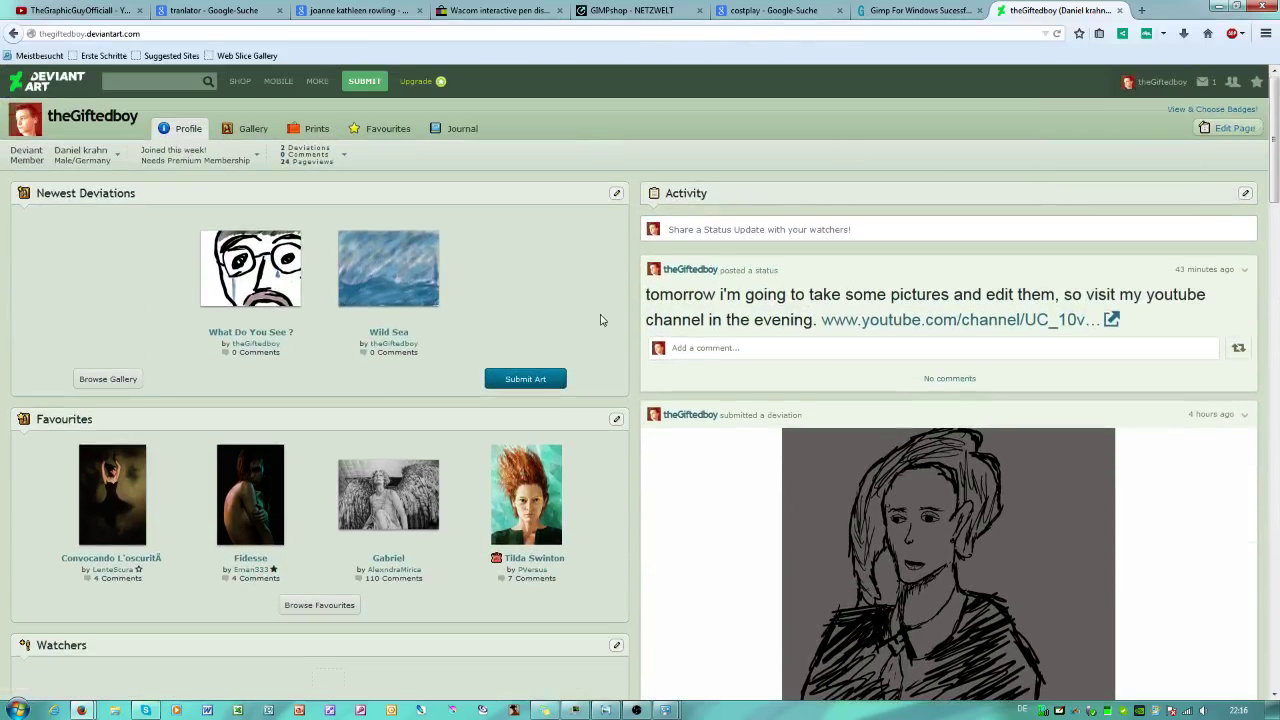
- Scroll down through the profile's favourites and activity feed, then back to the top
scroll(602, 320, "down", 4)
scroll(602, 320, "up", 3)
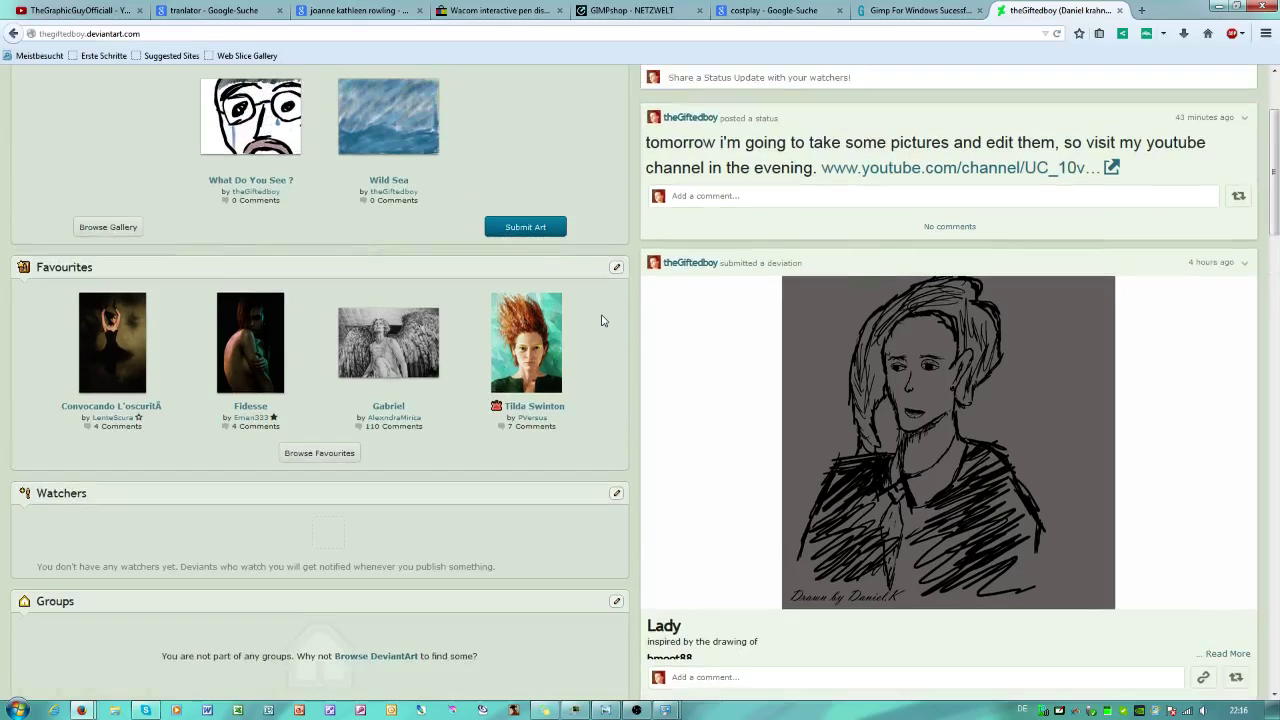
scroll(602, 320, "down", 2)
scroll(602, 320, "down", 3)
scroll(602, 320, "down", 5)
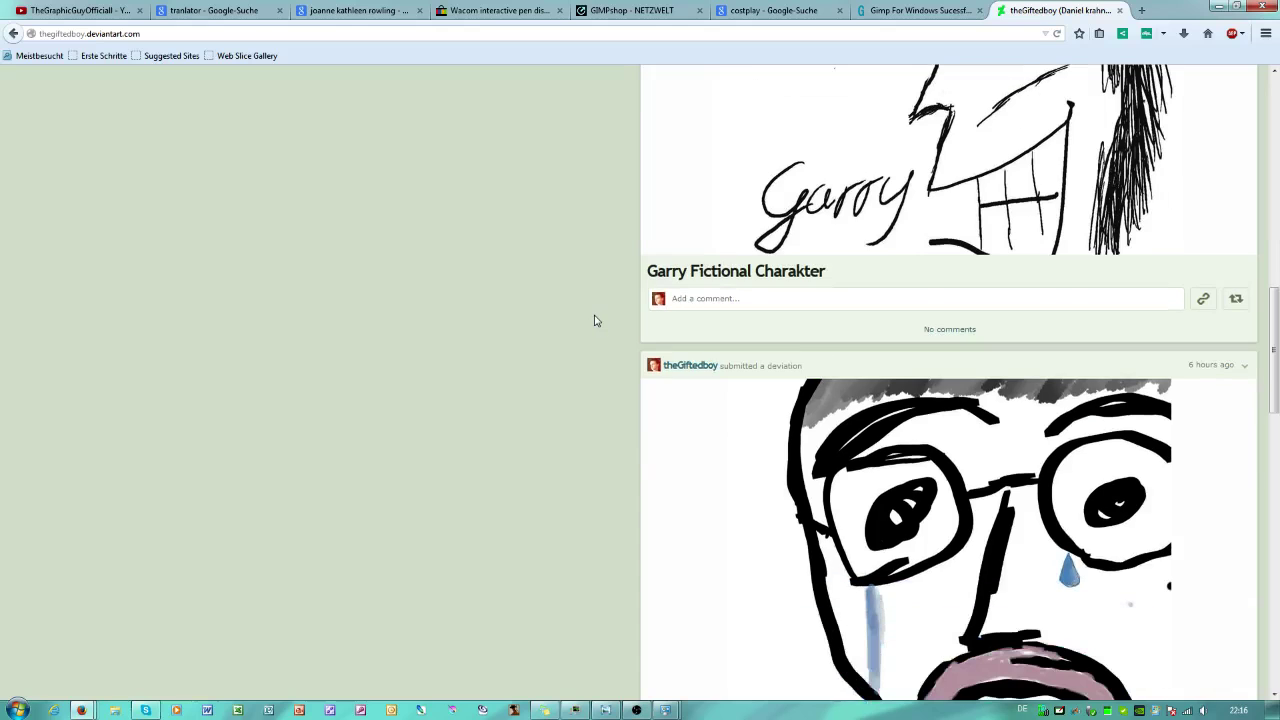
scroll(597, 322, "down", 4)
scroll(594, 327, "down", 5)
scroll(594, 327, "down", 6)
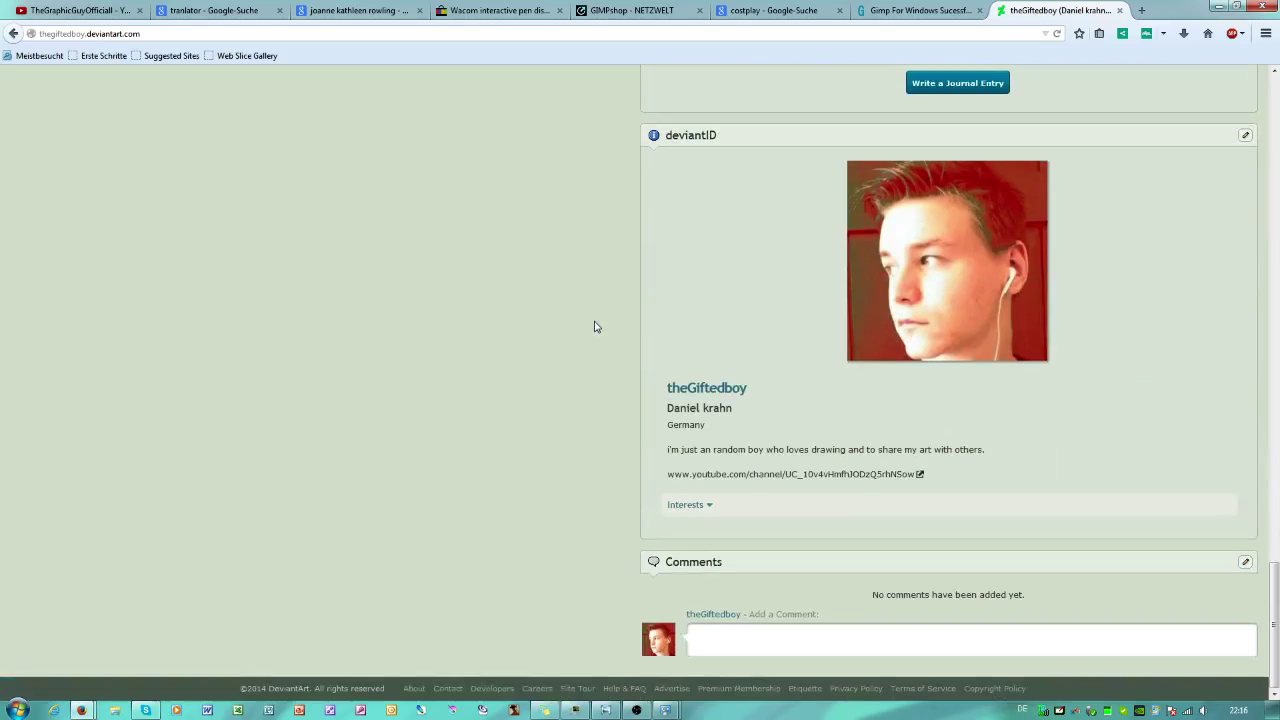
scroll(594, 327, "up", 3)
scroll(580, 329, "up", 3)
scroll(580, 329, "up", 3)
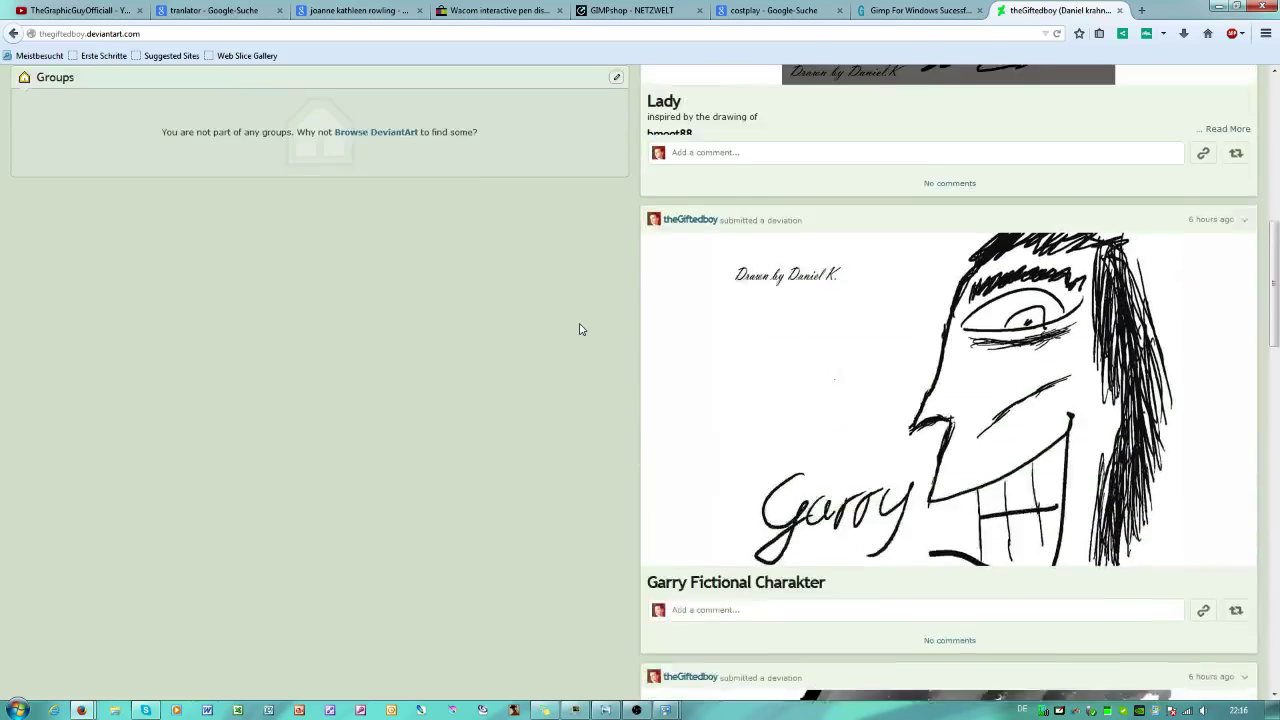
scroll(581, 329, "up", 3)
scroll(580, 329, "up", 3)
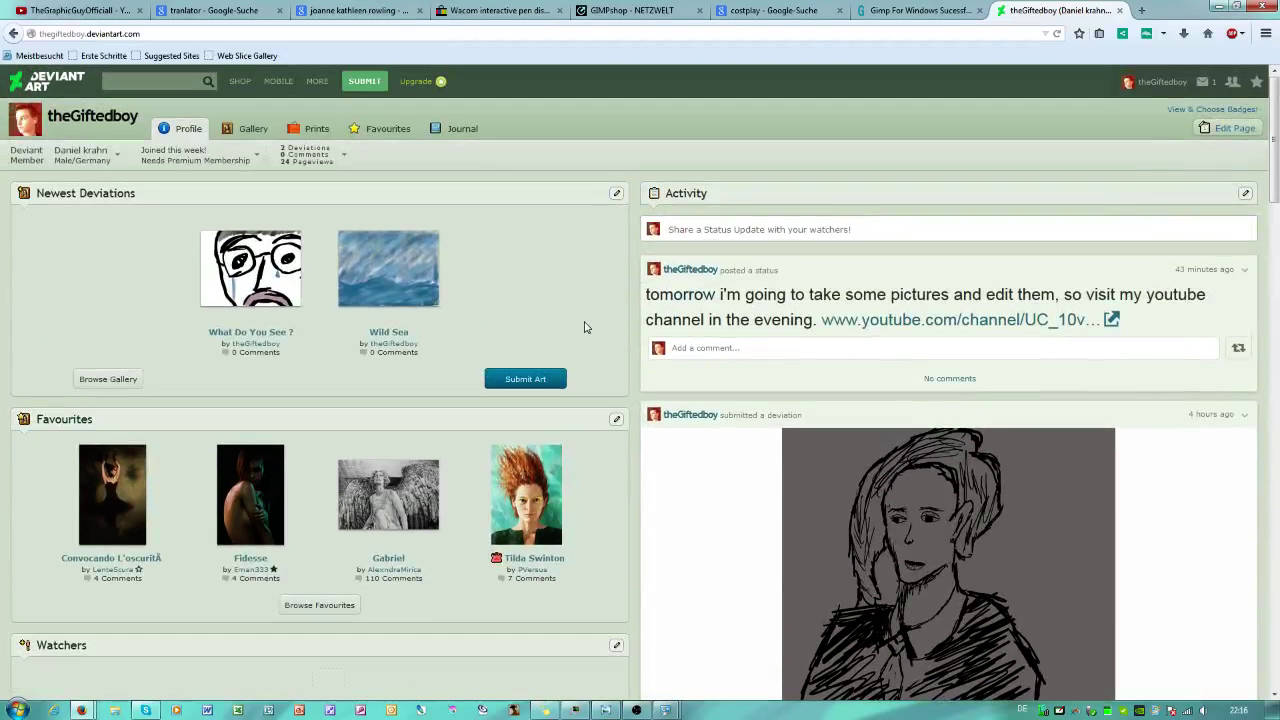